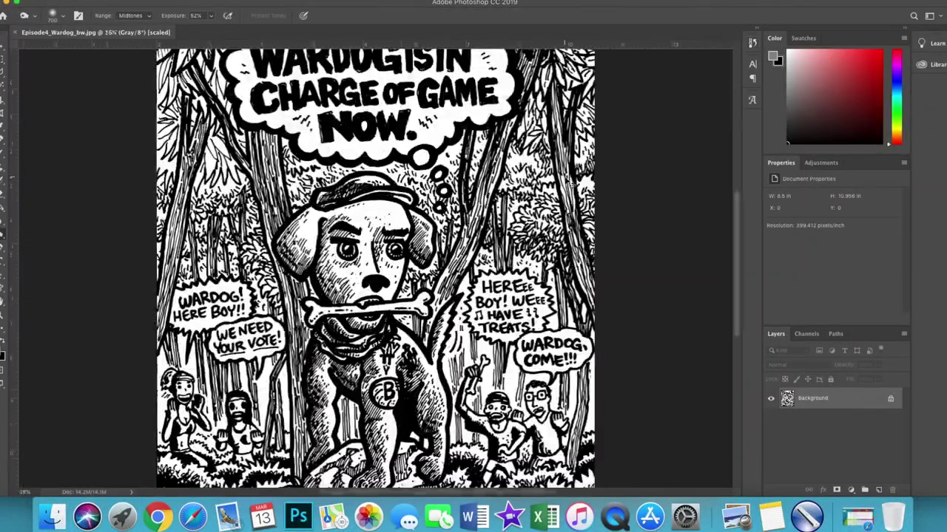
- Open the Image > Adjustments menu for the grayscale comic page
{"action": "left_click", "coordinate": [122, 2]}
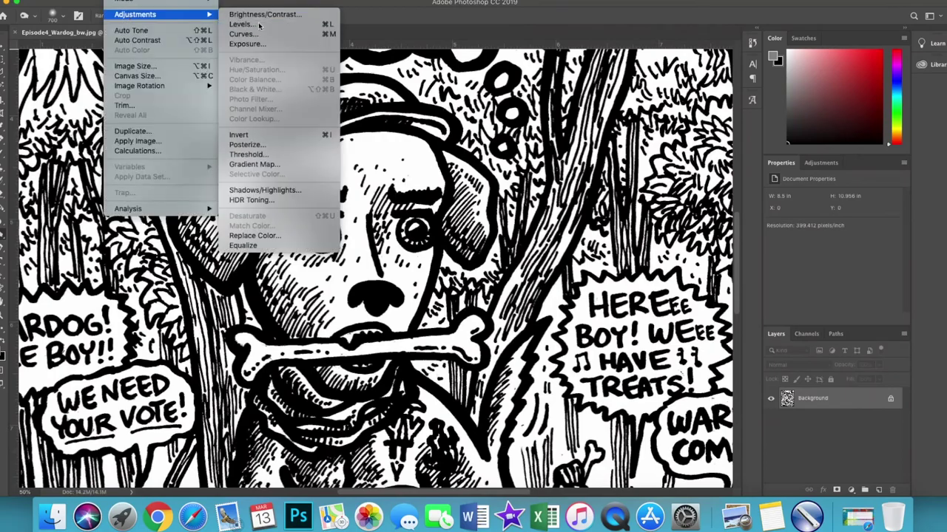
- Apply a Levels adjustment to push the line art to pure black and white
{"action": "left_click", "coordinate": [260, 26]}
{"action": "left_click", "coordinate": [551, 112]}
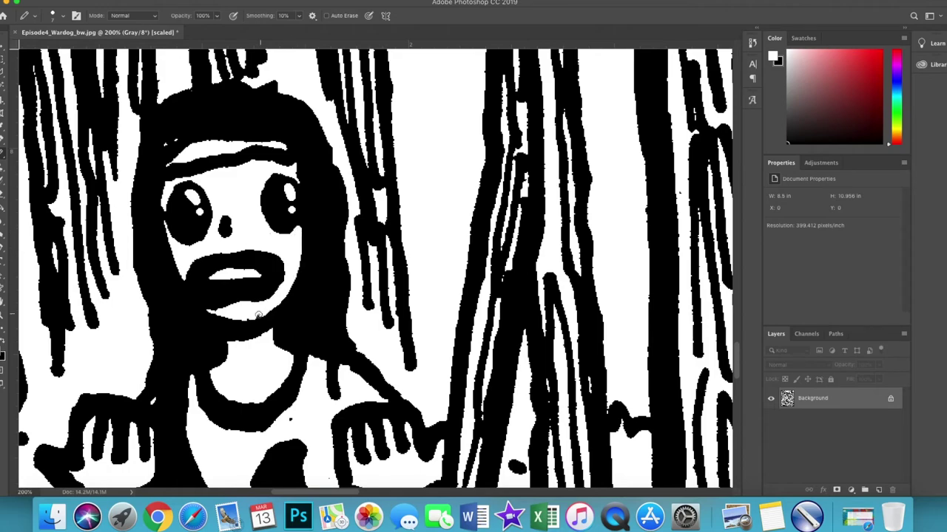
{"action": "scroll", "coordinate": [259, 269], "scroll_direction": "left", "scroll_amount": 5}
{"action": "scroll", "coordinate": [275, 276], "scroll_direction": "up", "scroll_amount": 2}
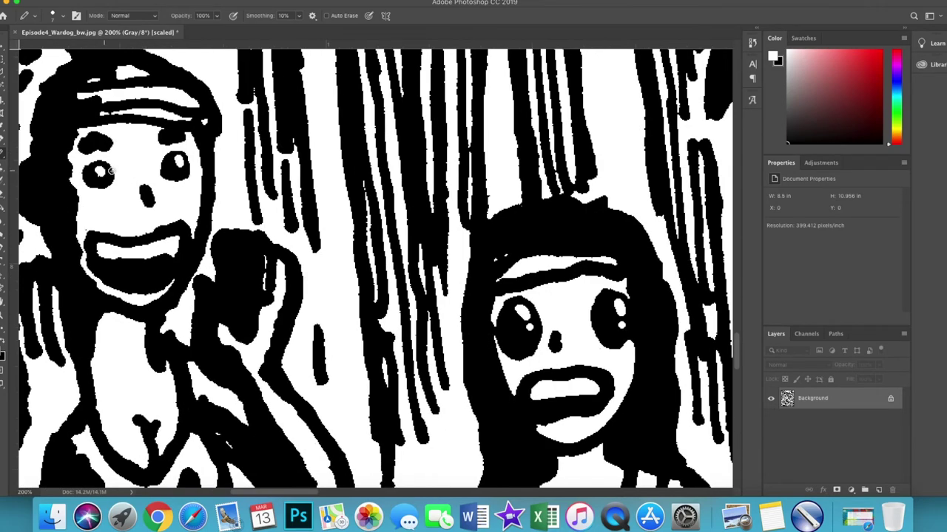
{"action": "scroll", "coordinate": [220, 323], "scroll_direction": "left", "scroll_amount": 5}
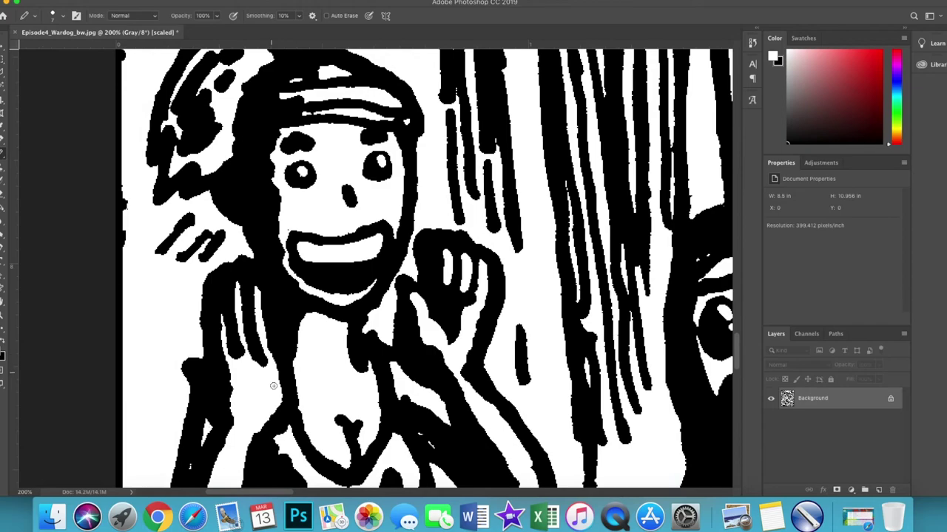
{"action": "scroll", "coordinate": [248, 349], "scroll_direction": "down", "scroll_amount": 3}
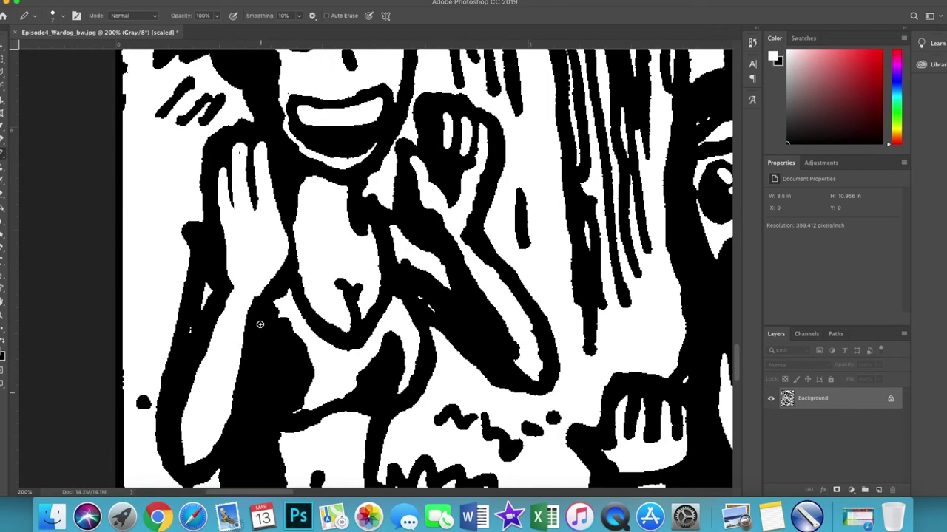
{"action": "scroll", "coordinate": [413, 369], "scroll_direction": "right", "scroll_amount": 8}
{"action": "scroll", "coordinate": [390, 354], "scroll_direction": "down", "scroll_amount": 3}
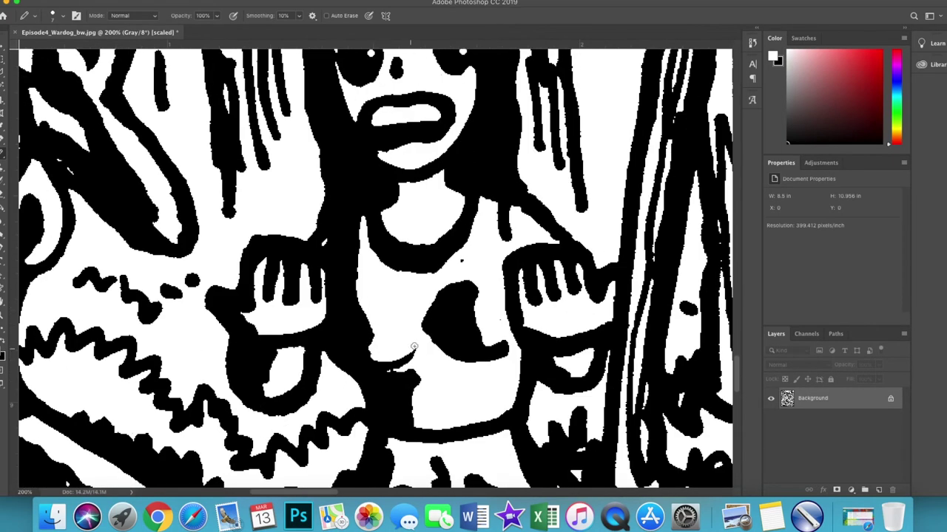
- Paint out the stray black blobs and marks with white
{"action": "left_click_drag", "start_coordinate": [500, 347], "coordinate": [477, 320]}
{"action": "scroll", "coordinate": [417, 373], "scroll_direction": "down", "scroll_amount": 3}
{"action": "scroll", "coordinate": [417, 374], "scroll_direction": "down", "scroll_amount": 3}
{"action": "scroll", "coordinate": [417, 374], "scroll_direction": "right", "scroll_amount": 3}
{"action": "scroll", "coordinate": [224, 358], "scroll_direction": "right", "scroll_amount": 5}
{"action": "scroll", "coordinate": [227, 258], "scroll_direction": "up", "scroll_amount": 3}
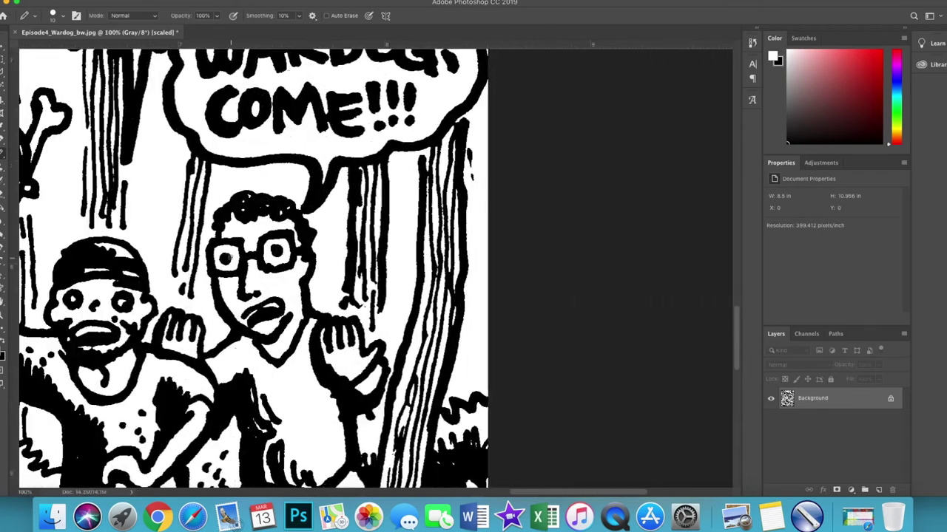
{"action": "scroll", "coordinate": [333, 266], "scroll_direction": "left", "scroll_amount": 5}
{"action": "left_click_drag", "start_coordinate": [234, 269], "coordinate": [308, 268]}
{"action": "scroll", "coordinate": [270, 279], "scroll_direction": "up", "scroll_amount": 5}
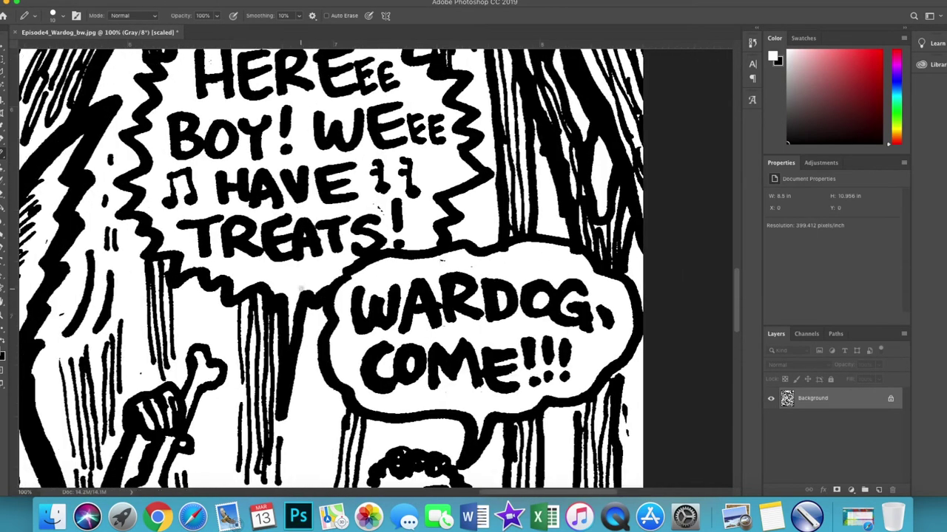
{"action": "scroll", "coordinate": [403, 248], "scroll_direction": "up", "scroll_amount": 1}
{"action": "scroll", "coordinate": [477, 277], "scroll_direction": "up", "scroll_amount": 3}
{"action": "scroll", "coordinate": [369, 245], "scroll_direction": "down", "scroll_amount": 3}
{"action": "scroll", "coordinate": [369, 245], "scroll_direction": "left", "scroll_amount": 5}
{"action": "scroll", "coordinate": [370, 244], "scroll_direction": "up", "scroll_amount": 5}
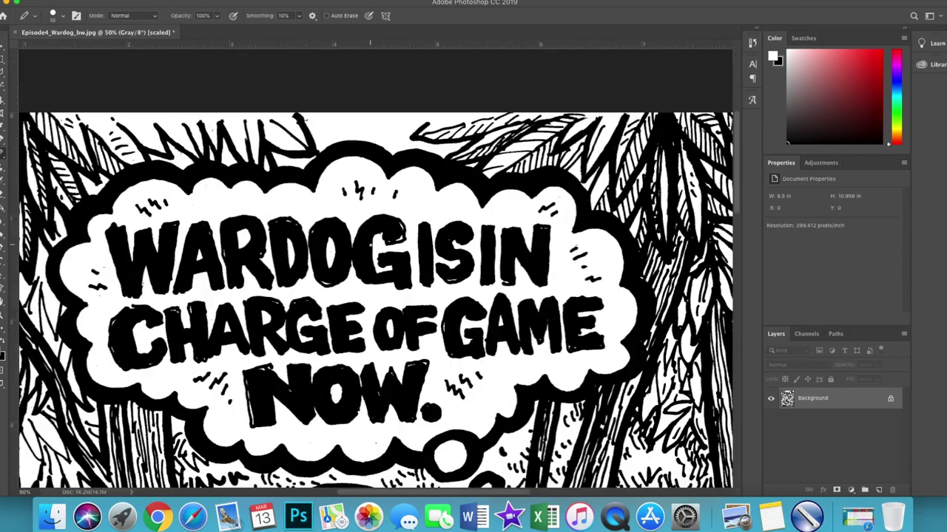
{"action": "scroll", "coordinate": [370, 244], "scroll_direction": "down", "scroll_amount": 2}
- Crop the page edges slightly
{"action": "key", "text": "c"}
{"action": "scroll", "coordinate": [350, 244], "scroll_direction": "down", "scroll_amount": 5}
{"action": "scroll", "coordinate": [349, 238], "scroll_direction": "up", "scroll_amount": 5}
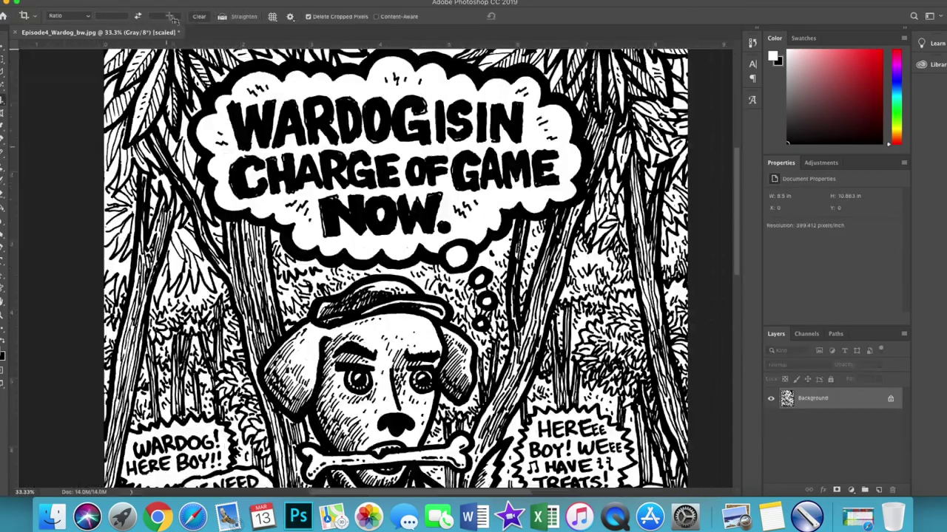
{"action": "scroll", "coordinate": [349, 238], "scroll_direction": "down", "scroll_amount": 5}
- Convert the page to RGB and set orange as the foreground colour
{"action": "key", "text": "i"}
{"action": "left_click", "coordinate": [772, 57]}
{"action": "left_click", "coordinate": [604, 420]}
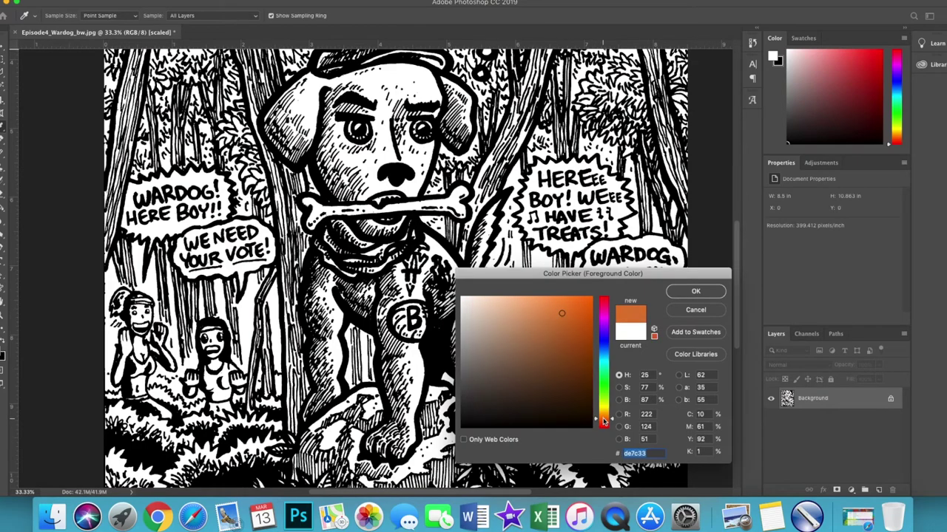
{"action": "left_click", "coordinate": [695, 292]}
- Brush orange over the dog's face, ears, bone, body and tail
{"action": "key", "text": "b"}
{"action": "scroll", "coordinate": [272, 224], "scroll_direction": "up", "scroll_amount": 3}
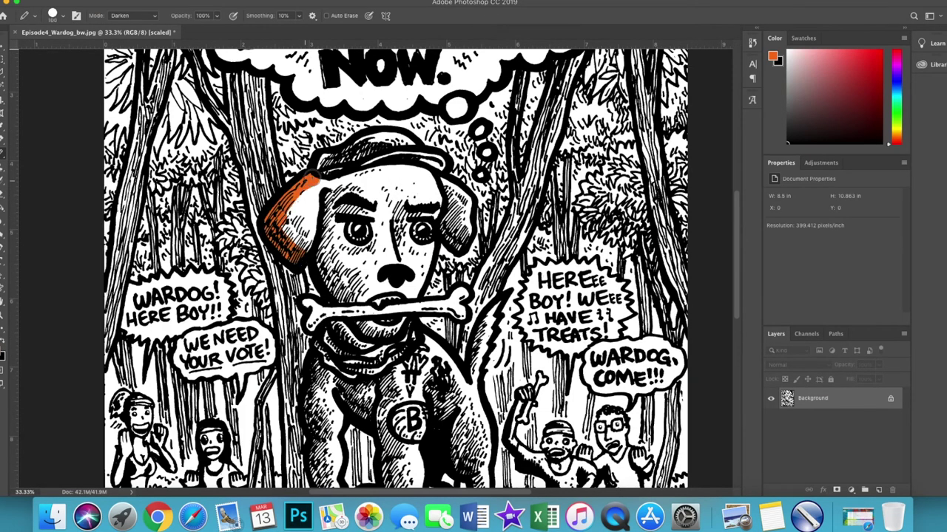
{"action": "left_click_drag", "start_coordinate": [438, 169], "coordinate": [466, 246]}
{"action": "scroll", "coordinate": [444, 222], "scroll_direction": "down", "scroll_amount": 2}
{"action": "left_click_drag", "start_coordinate": [432, 96], "coordinate": [397, 238]}
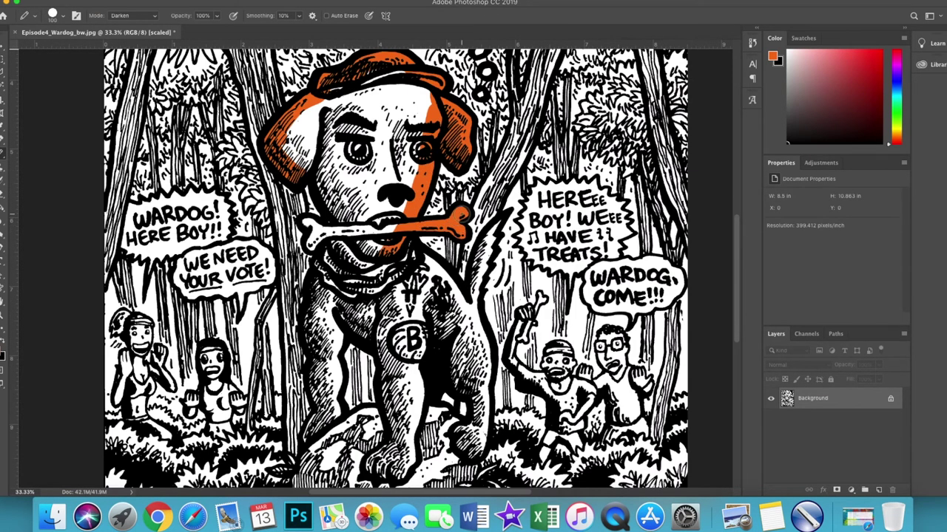
{"action": "scroll", "coordinate": [309, 297], "scroll_direction": "down", "scroll_amount": 2}
{"action": "left_click_drag", "start_coordinate": [318, 244], "coordinate": [311, 366]}
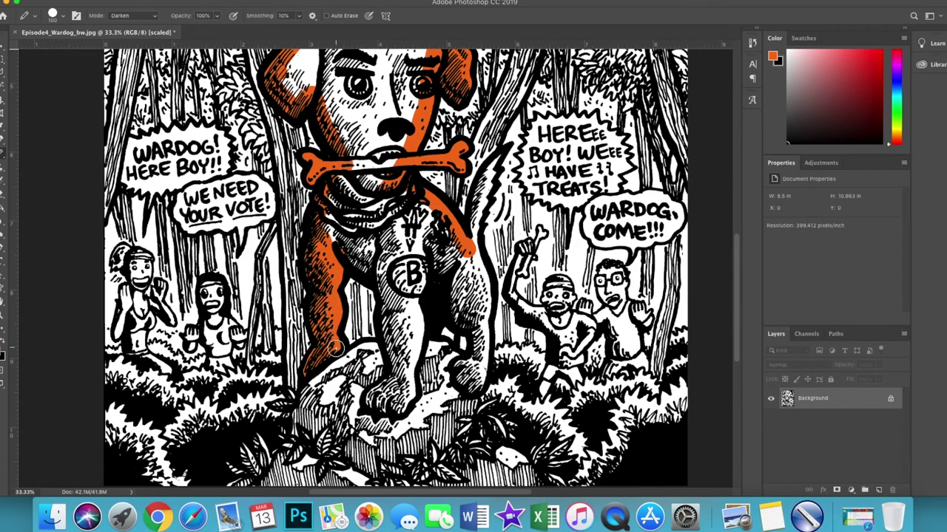
{"action": "scroll", "coordinate": [418, 303], "scroll_direction": "right", "scroll_amount": 2}
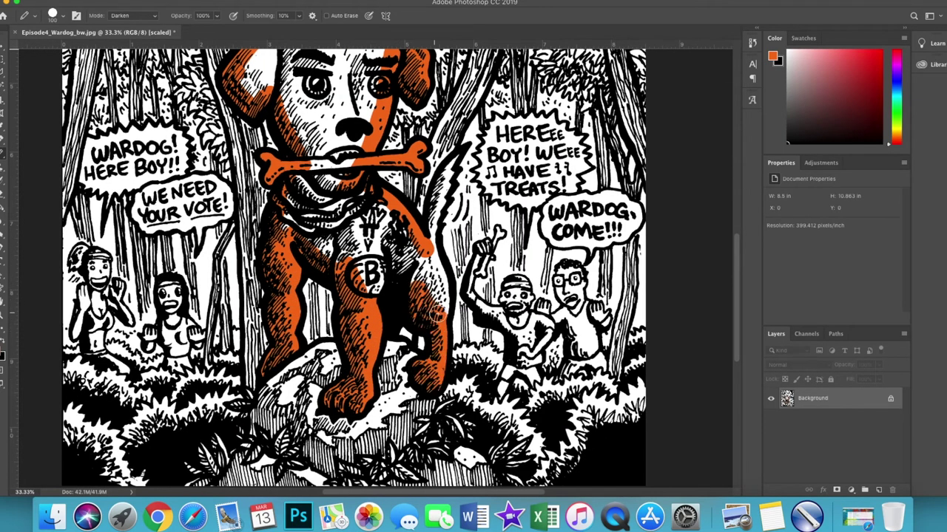
{"action": "scroll", "coordinate": [434, 315], "scroll_direction": "up", "scroll_amount": 2}
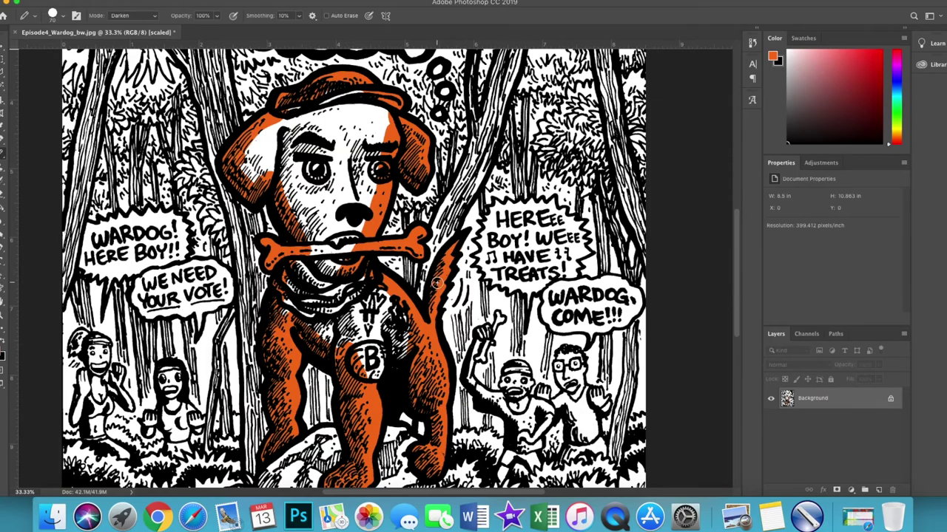
{"action": "scroll", "coordinate": [293, 324], "scroll_direction": "up", "scroll_amount": 2}
{"action": "key", "text": "ctrl+plus"}
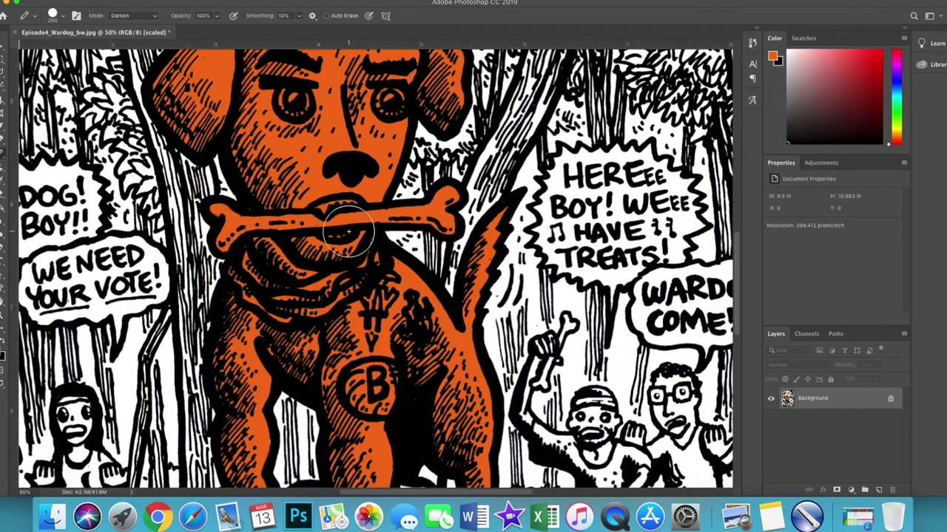
{"action": "key", "text": "o"}
- Set the Pencil to Normal blending with a lighter orange foreground colour
{"action": "key", "text": "shift+b"}
{"action": "left_click", "coordinate": [772, 56]}
{"action": "left_click", "coordinate": [518, 318]}
{"action": "left_click", "coordinate": [693, 289]}
{"action": "left_click", "coordinate": [127, 16]}
{"action": "left_click", "coordinate": [122, 29]}
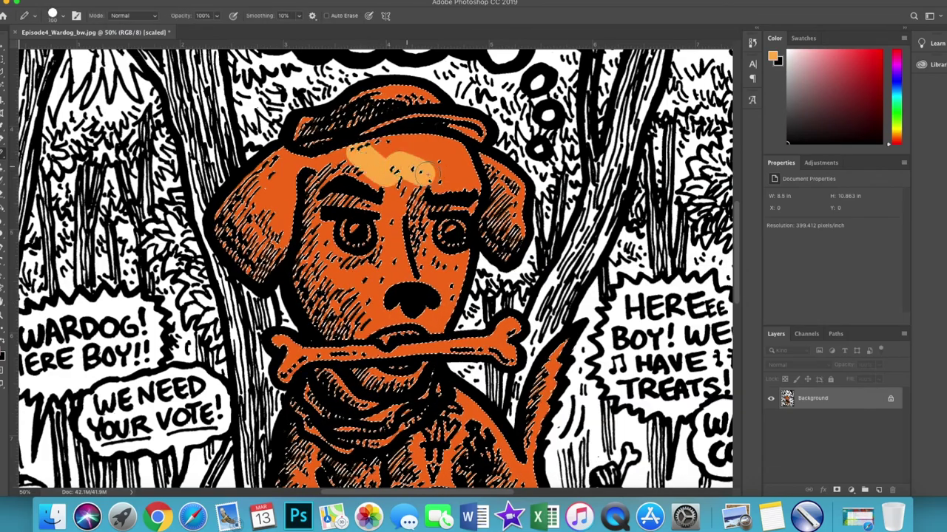
- Paint the dog's hat, forehead, cheek, ears and legs in the lighter orange
{"action": "left_click_drag", "start_coordinate": [385, 171], "coordinate": [503, 192]}
{"action": "left_click_drag", "start_coordinate": [444, 237], "coordinate": [403, 284]}
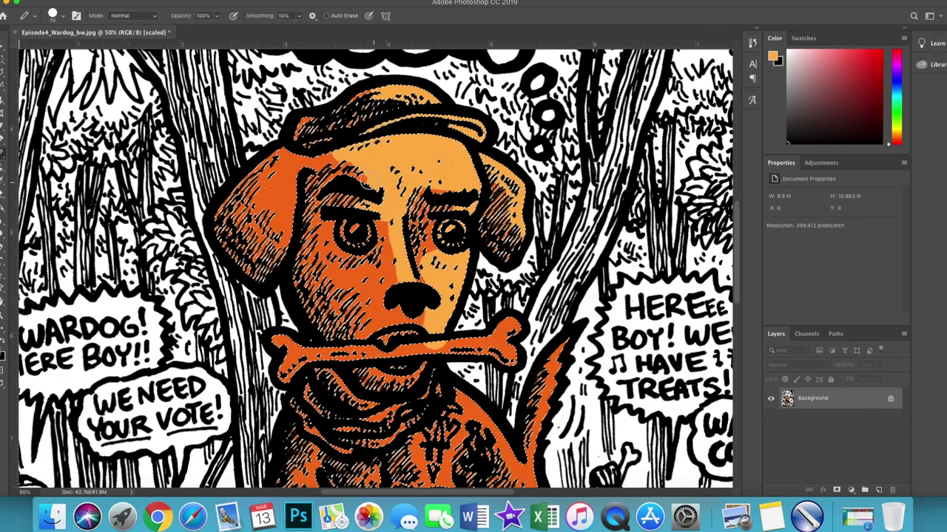
{"action": "scroll", "coordinate": [365, 178], "scroll_direction": "down", "scroll_amount": 1}
{"action": "mouse_move", "coordinate": [259, 192]}
{"action": "left_mouse_down"}
{"action": "mouse_move", "coordinate": [503, 192]}
{"action": "mouse_move", "coordinate": [391, 334]}
{"action": "left_mouse_up"}
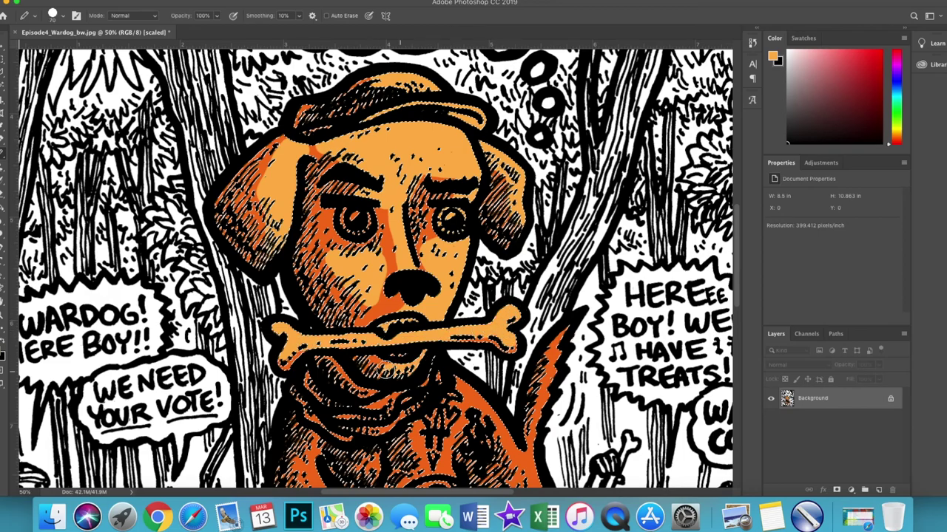
{"action": "scroll", "coordinate": [391, 334], "scroll_direction": "down", "scroll_amount": 5}
{"action": "scroll", "coordinate": [406, 295], "scroll_direction": "down", "scroll_amount": 3}
{"action": "left_click_drag", "start_coordinate": [485, 270], "coordinate": [529, 421]}
{"action": "scroll", "coordinate": [434, 296], "scroll_direction": "down", "scroll_amount": 8}
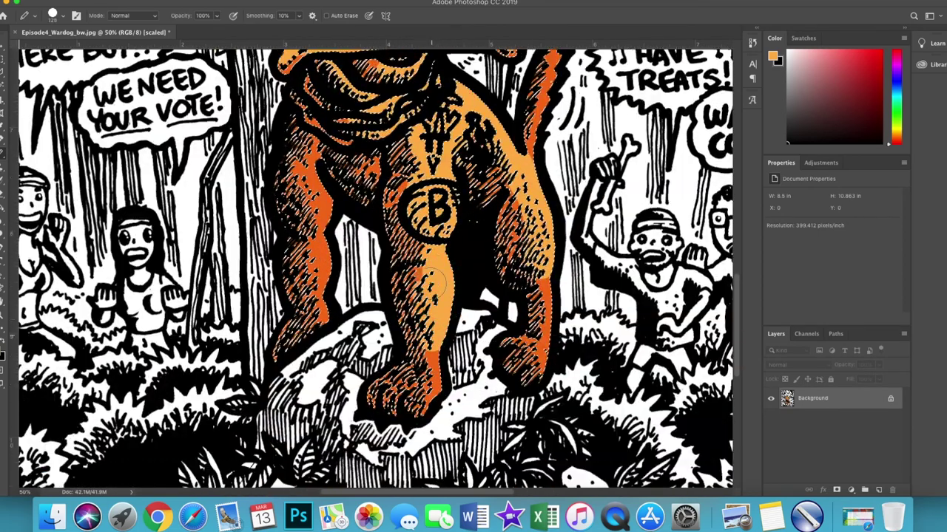
{"action": "scroll", "coordinate": [434, 300], "scroll_direction": "up", "scroll_amount": 8}
{"action": "scroll", "coordinate": [434, 300], "scroll_direction": "up", "scroll_amount": 2}
- Sample the orange from the dog's ear with the Eyedropper
{"action": "key", "text": "o"}
{"action": "scroll", "coordinate": [481, 310], "scroll_direction": "up", "scroll_amount": 2}
{"action": "scroll", "coordinate": [481, 311], "scroll_direction": "up", "scroll_amount": 3}
{"action": "scroll", "coordinate": [502, 318], "scroll_direction": "down", "scroll_amount": 4}
{"action": "scroll", "coordinate": [503, 318], "scroll_direction": "left", "scroll_amount": 2}
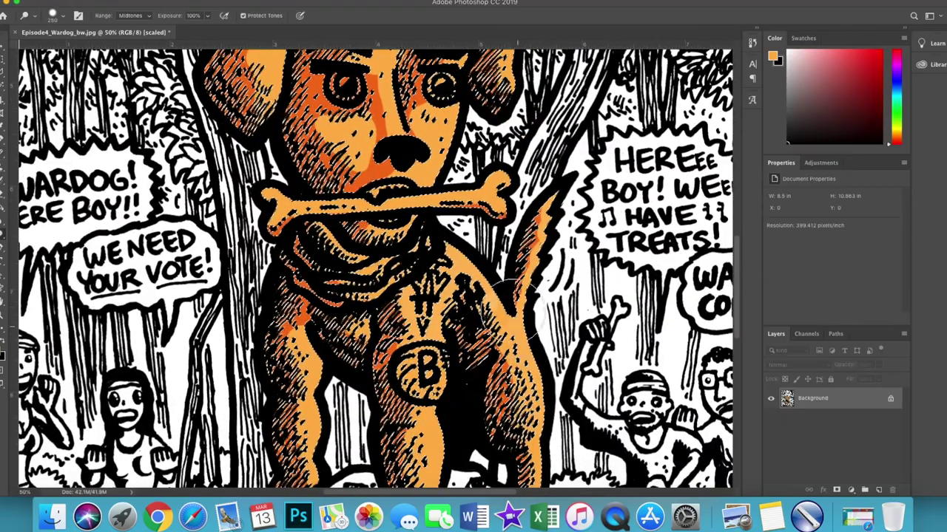
{"action": "key", "text": "i"}
{"action": "scroll", "coordinate": [503, 310], "scroll_direction": "up", "scroll_amount": 3}
{"action": "scroll", "coordinate": [503, 310], "scroll_direction": "down", "scroll_amount": 5}
{"action": "scroll", "coordinate": [443, 296], "scroll_direction": "up", "scroll_amount": 6}
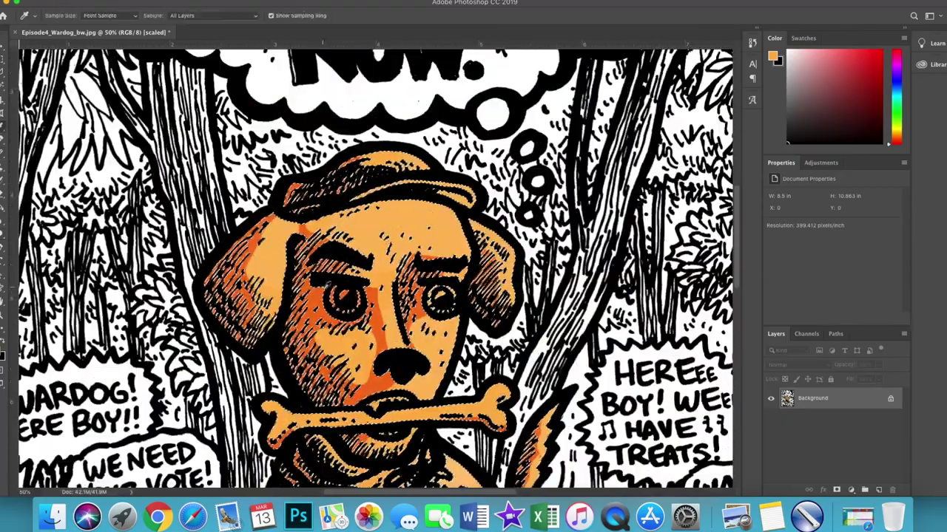
{"action": "left_click", "coordinate": [279, 247]}
- Shade the dog's left ear, the area between eye and nose, and right leg darker orange
{"action": "key", "text": "b"}
{"action": "left_click", "coordinate": [405, 250], "text": "alt"}
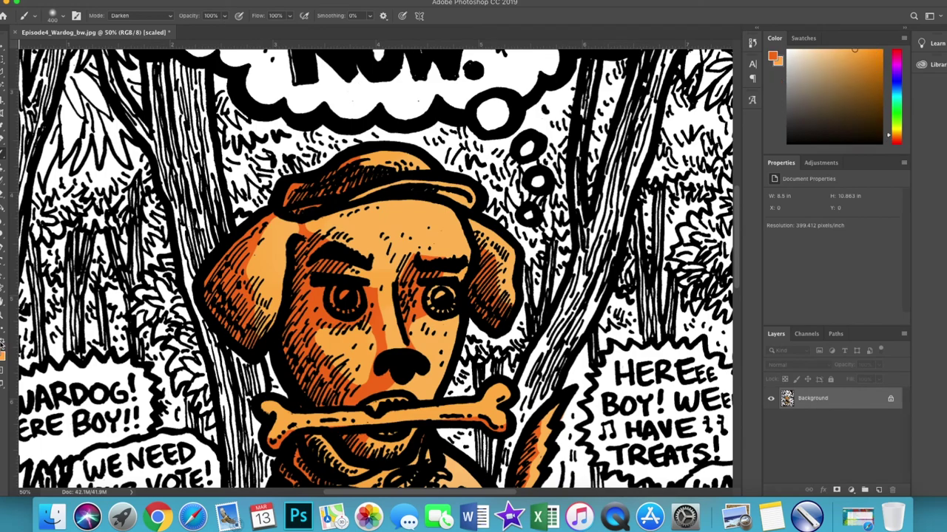
{"action": "left_click_drag", "start_coordinate": [270, 218], "coordinate": [254, 340]}
{"action": "left_click_drag", "start_coordinate": [376, 322], "coordinate": [383, 359]}
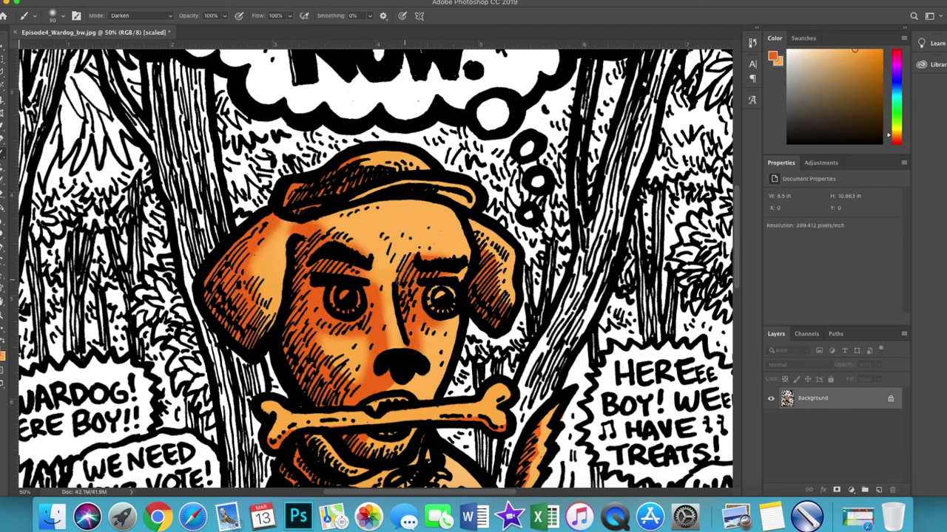
{"action": "scroll", "coordinate": [318, 229], "scroll_direction": "down", "scroll_amount": 3}
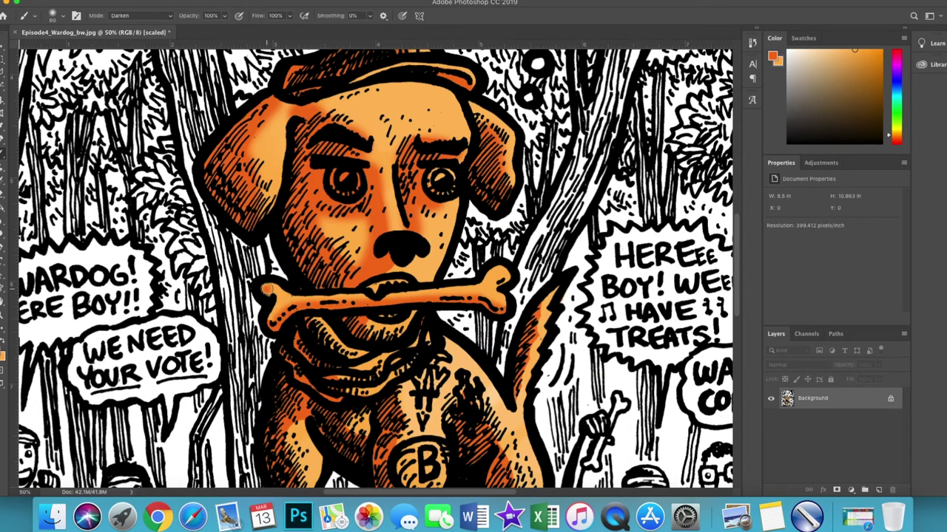
{"action": "scroll", "coordinate": [322, 317], "scroll_direction": "down", "scroll_amount": 2}
{"action": "scroll", "coordinate": [370, 296], "scroll_direction": "down", "scroll_amount": 1}
{"action": "scroll", "coordinate": [414, 284], "scroll_direction": "down", "scroll_amount": 2}
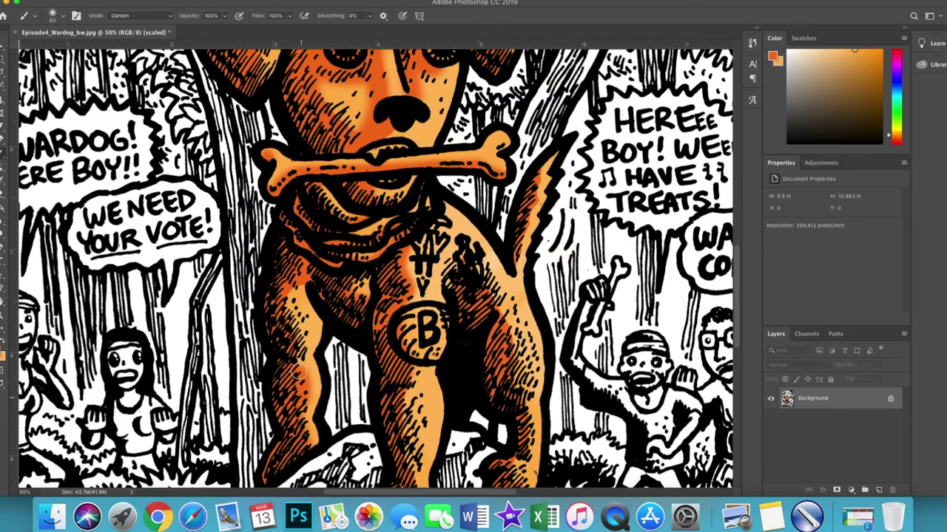
{"action": "left_click_drag", "start_coordinate": [428, 277], "coordinate": [522, 389]}
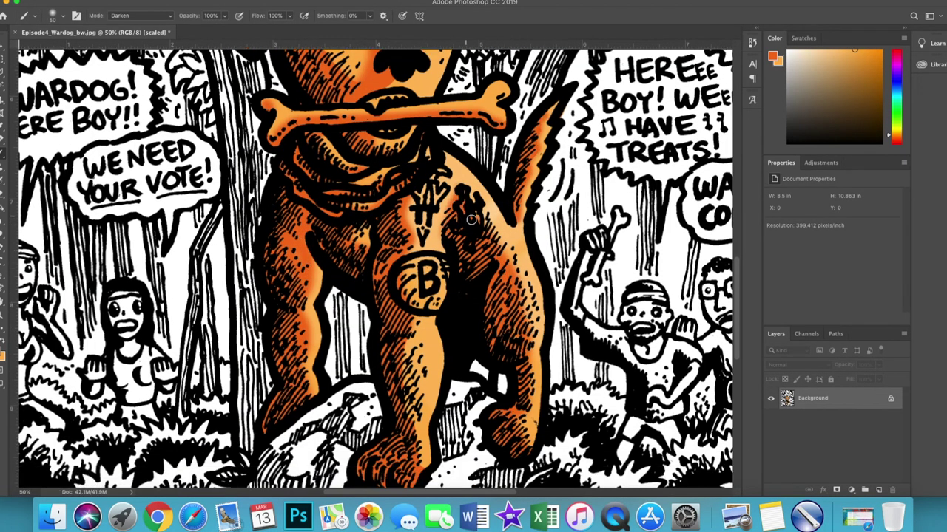
- Set a new burnt-orange (#d95e0c) foreground colour
{"action": "scroll", "coordinate": [518, 296], "scroll_direction": "down", "scroll_amount": 3}
{"action": "scroll", "coordinate": [518, 296], "scroll_direction": "up", "scroll_amount": 6}
{"action": "left_click", "coordinate": [3, 354]}
{"action": "left_click", "coordinate": [696, 290]}
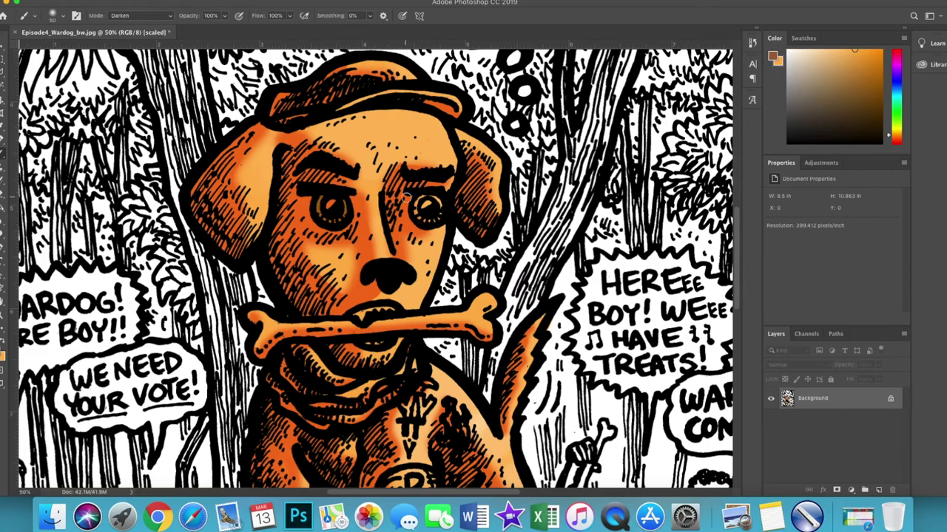
{"action": "key", "text": "g"}
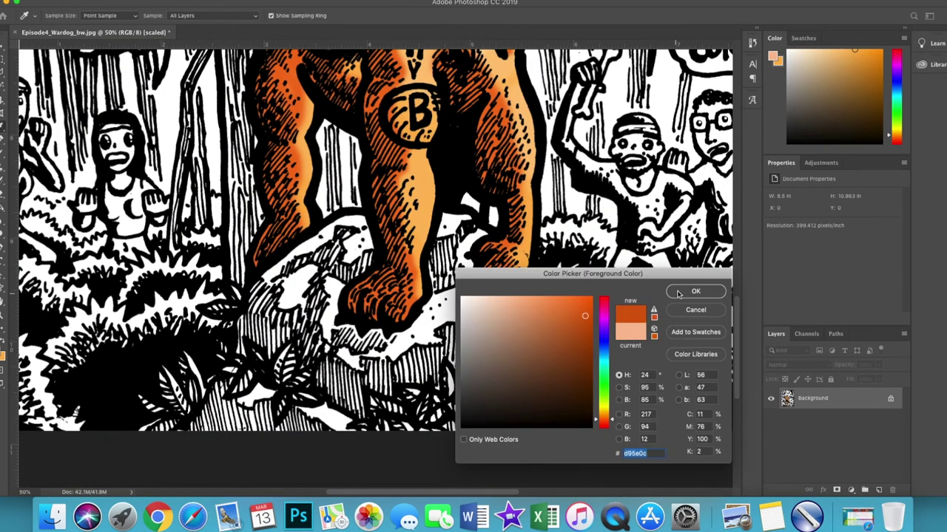
- Paint the lower foliage and the rock under the dog orange in Darken mode
{"action": "left_click_drag", "start_coordinate": [288, 296], "coordinate": [274, 303]}
{"action": "key", "text": "ctrl+z"}
{"action": "left_click", "coordinate": [133, 14]}
{"action": "left_click", "coordinate": [125, 55]}
{"action": "left_click_drag", "start_coordinate": [178, 378], "coordinate": [594, 431]}
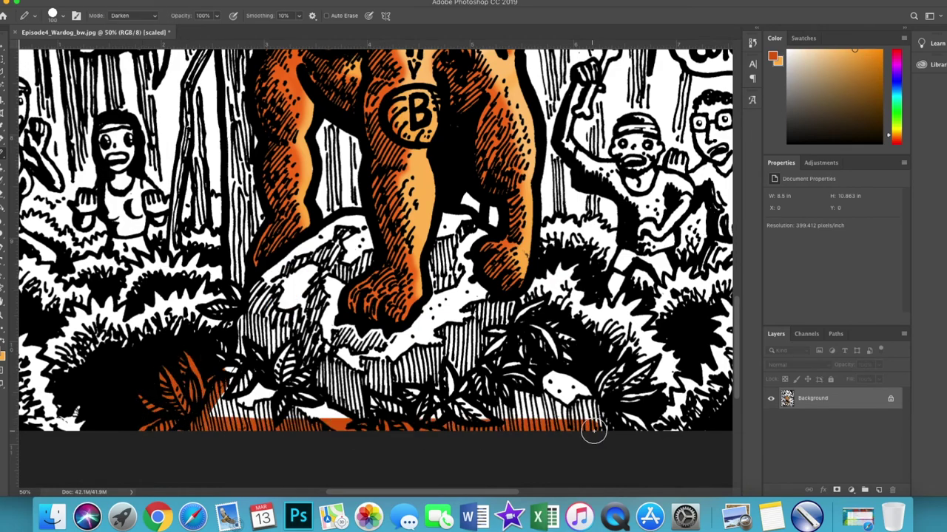
{"action": "mouse_move", "coordinate": [594, 392]}
{"action": "left_mouse_down"}
{"action": "mouse_move", "coordinate": [500, 326]}
{"action": "mouse_move", "coordinate": [444, 237]}
{"action": "mouse_move", "coordinate": [295, 237]}
{"action": "left_mouse_up"}
{"action": "scroll", "coordinate": [296, 237], "scroll_direction": "down", "scroll_amount": 1}
{"action": "left_click_drag", "start_coordinate": [237, 310], "coordinate": [224, 292]}
{"action": "mouse_move", "coordinate": [224, 357]}
{"action": "left_mouse_down"}
{"action": "mouse_move", "coordinate": [443, 333]}
{"action": "mouse_move", "coordinate": [326, 310]}
{"action": "mouse_move", "coordinate": [281, 326]}
{"action": "left_mouse_up"}
- Choose deep red #bd380c as foreground and inspect the foliage at 100% zoom
{"action": "left_click", "coordinate": [774, 57]}
{"action": "key", "text": "Return"}
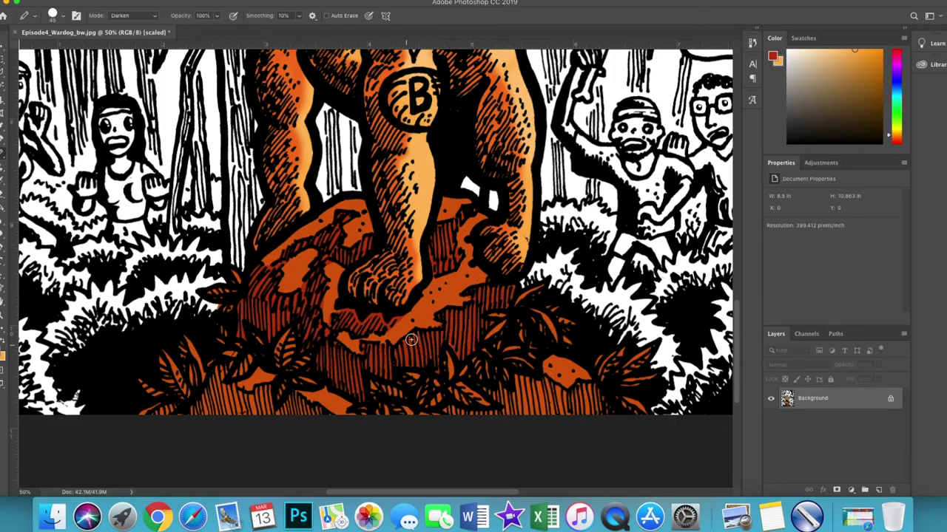
{"action": "key", "text": "super+1"}
{"action": "scroll", "coordinate": [229, 355], "scroll_direction": "right", "scroll_amount": 5}
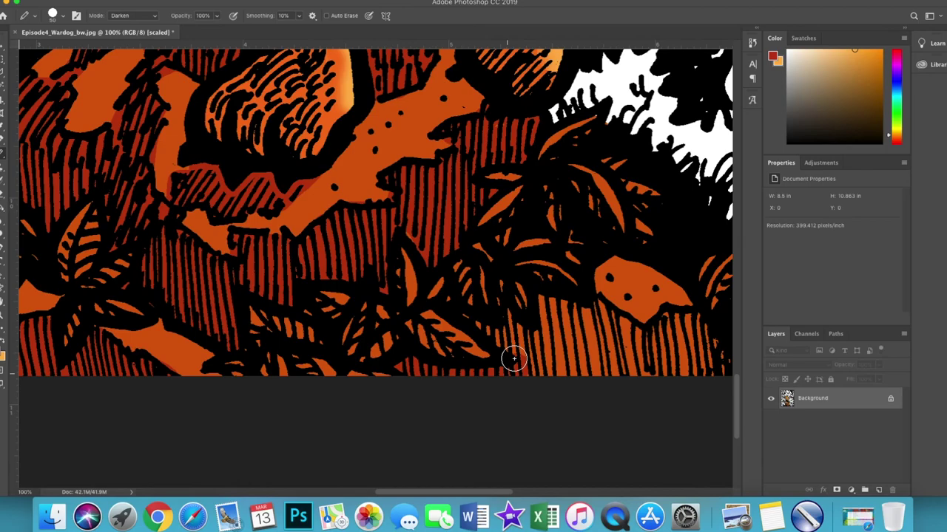
{"action": "scroll", "coordinate": [513, 370], "scroll_direction": "right", "scroll_amount": 3}
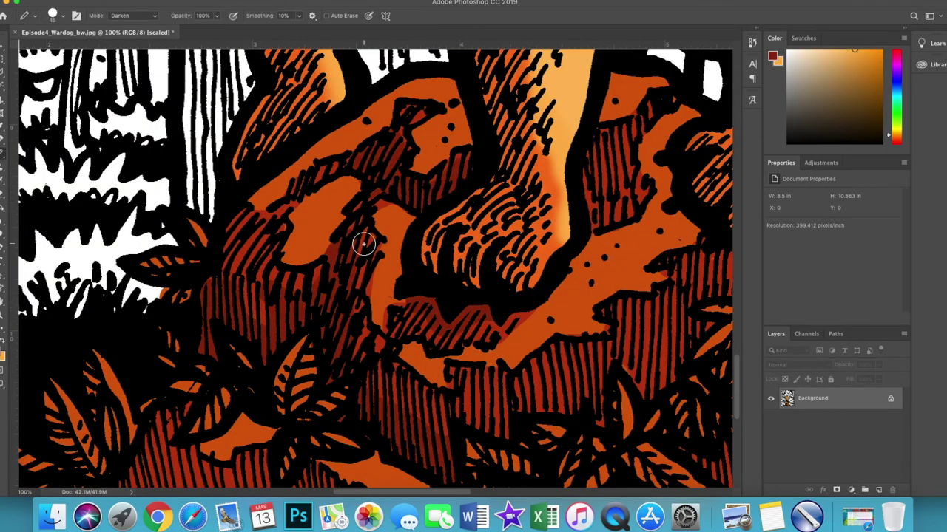
{"action": "scroll", "coordinate": [364, 244], "scroll_direction": "down", "scroll_amount": 3}
{"action": "scroll", "coordinate": [501, 384], "scroll_direction": "down", "scroll_amount": 5}
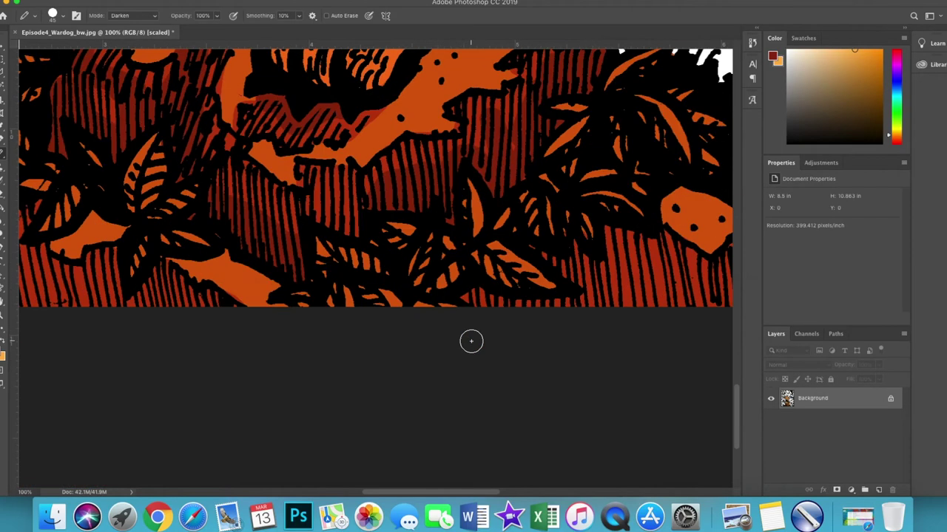
{"action": "scroll", "coordinate": [345, 290], "scroll_direction": "up", "scroll_amount": 2}
{"action": "scroll", "coordinate": [345, 289], "scroll_direction": "right", "scroll_amount": 3}
{"action": "scroll", "coordinate": [609, 355], "scroll_direction": "left", "scroll_amount": 3}
{"action": "scroll", "coordinate": [229, 317], "scroll_direction": "left", "scroll_amount": 5}
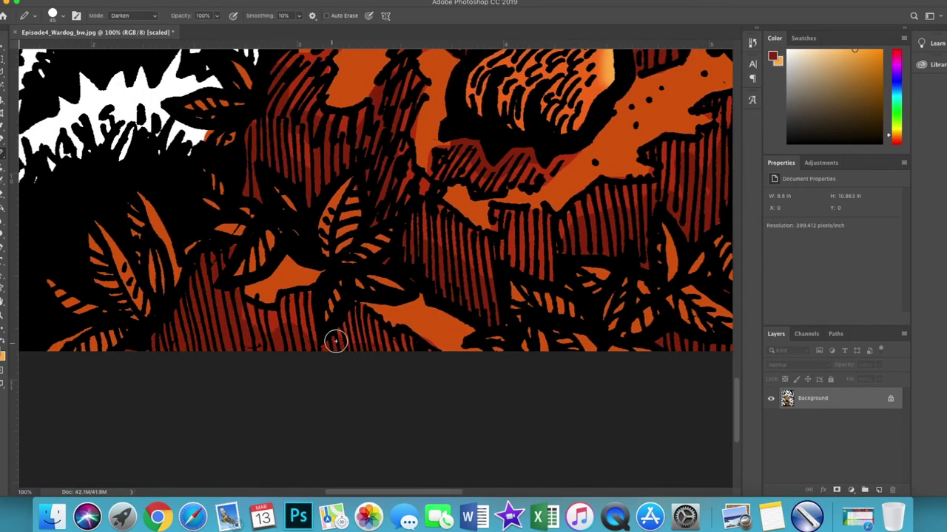
{"action": "scroll", "coordinate": [335, 341], "scroll_direction": "up", "scroll_amount": 5}
{"action": "scroll", "coordinate": [264, 377], "scroll_direction": "up", "scroll_amount": 2}
{"action": "key", "text": "super+minus"}
{"action": "key", "text": "super+minus"}
{"action": "key", "text": "super+minus"}
{"action": "left_click", "coordinate": [3, 356]}
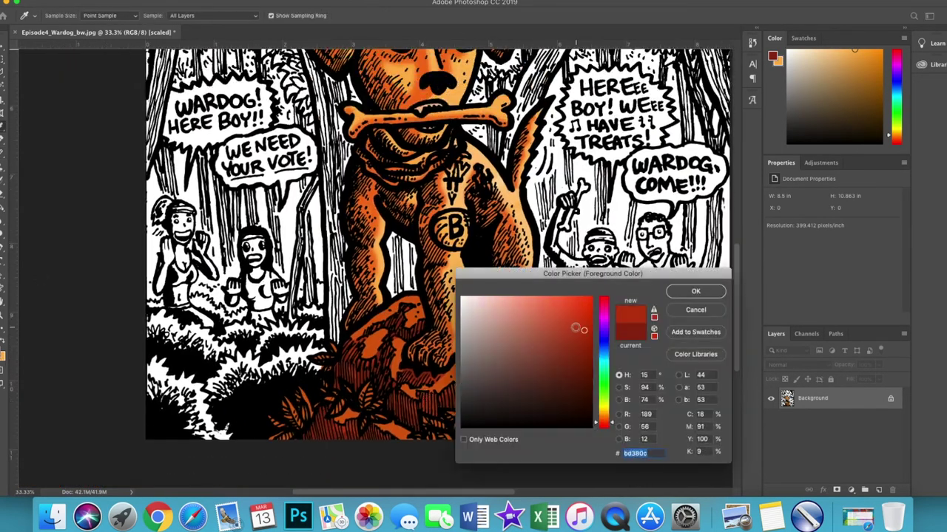
- Paint the lower bushes red on both sides of the dog, mirroring the canvas as needed
{"action": "key", "text": "Return"}
{"action": "key", "text": "b"}
{"action": "left_click_drag", "start_coordinate": [202, 384], "coordinate": [155, 429]}
{"action": "scroll", "coordinate": [177, 414], "scroll_direction": "right", "scroll_amount": 3}
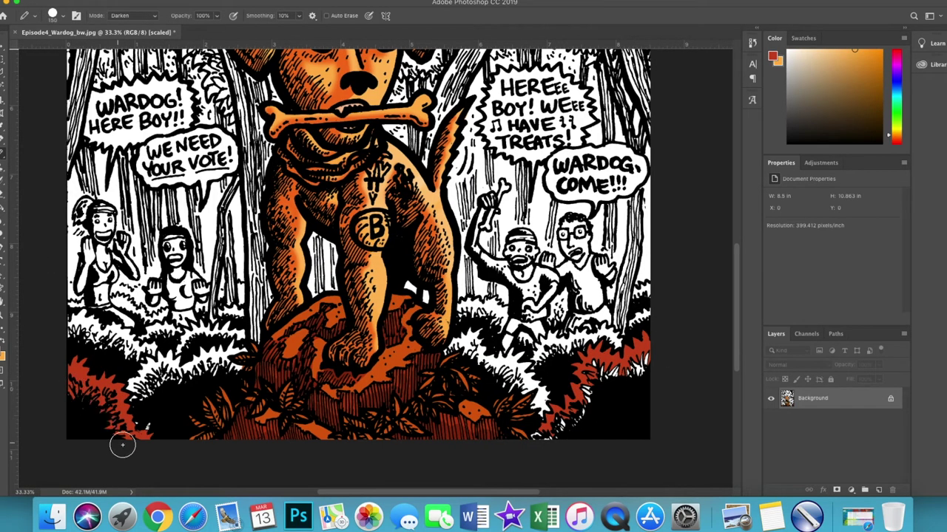
{"action": "key", "text": "Return"}
{"action": "left_click_drag", "start_coordinate": [248, 342], "coordinate": [130, 392]}
{"action": "key", "text": "super+plus"}
{"action": "key", "text": "super+plus"}
{"action": "left_click_drag", "start_coordinate": [237, 385], "coordinate": [399, 344]}
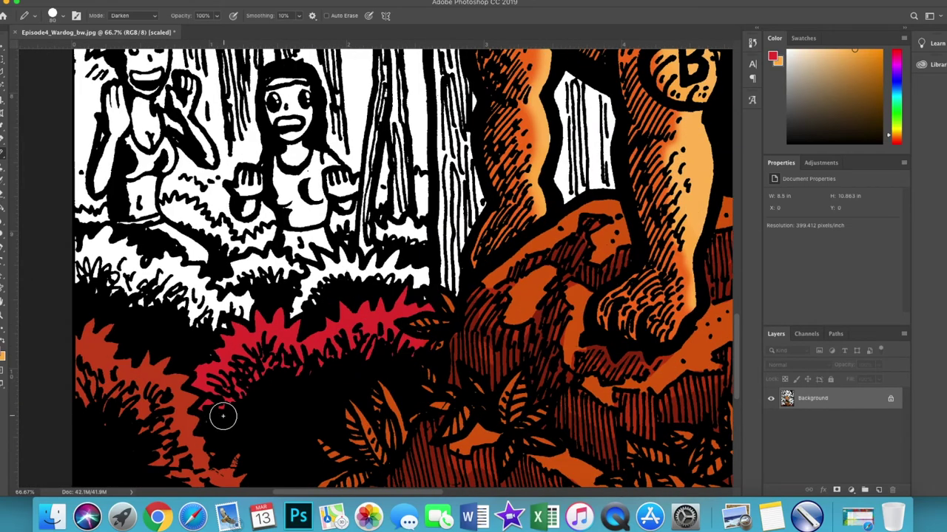
{"action": "key", "text": "ctrl+shift+h"}
{"action": "scroll", "coordinate": [528, 350], "scroll_direction": "up", "scroll_amount": 2}
{"action": "key", "text": "Return"}
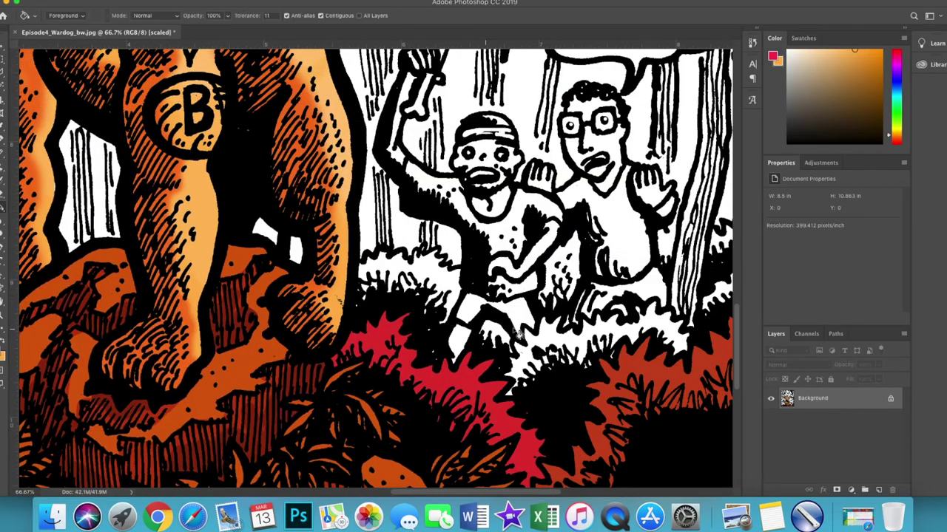
{"action": "key", "text": "ctrl+shift+h"}
{"action": "left_click_drag", "start_coordinate": [425, 325], "coordinate": [85, 321]}
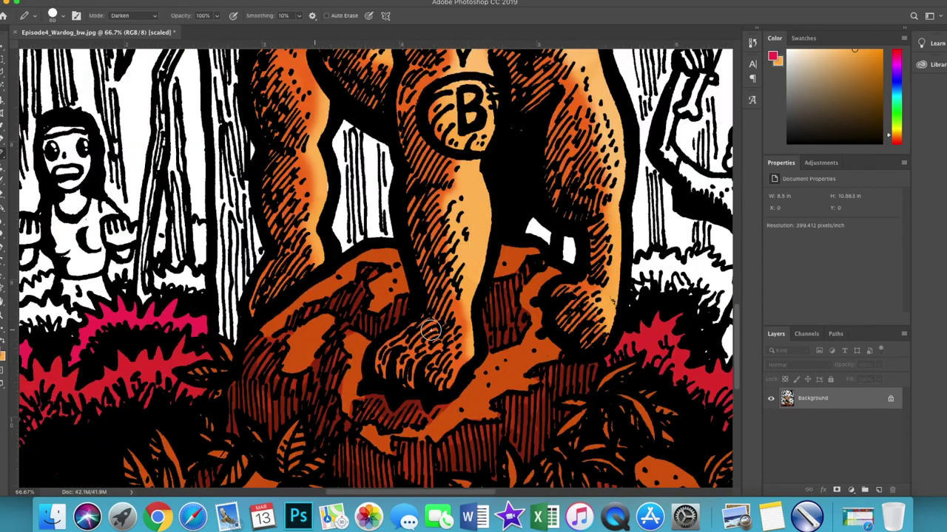
{"action": "scroll", "coordinate": [239, 352], "scroll_direction": "right", "scroll_amount": 10}
- Fill the two onlooking women pink and restore the canvas orientation
{"action": "left_click", "coordinate": [773, 56]}
{"action": "left_click", "coordinate": [696, 291]}
{"action": "key", "text": "b"}
{"action": "scroll", "coordinate": [400, 411], "scroll_direction": "up", "scroll_amount": 3}
{"action": "left_click_drag", "start_coordinate": [390, 451], "coordinate": [399, 411]}
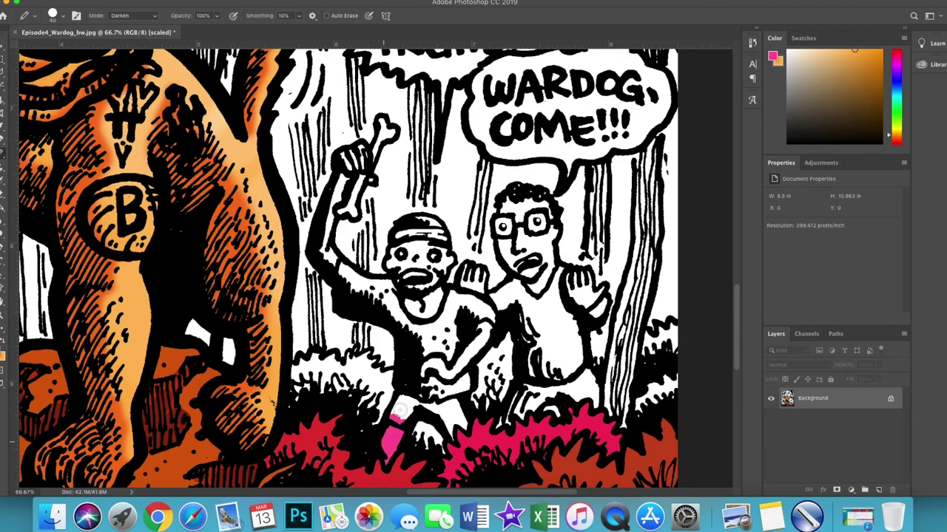
{"action": "key", "text": "ctrl+shift+h"}
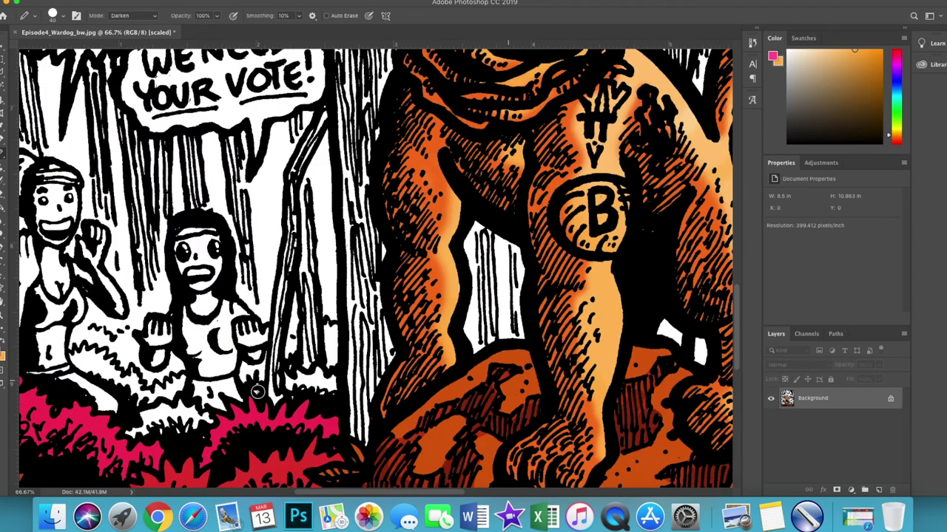
{"action": "scroll", "coordinate": [369, 333], "scroll_direction": "left", "scroll_amount": 5}
- Paint Bucket the two girls' shirts, faces, hair, arms and hands pink
{"action": "key", "text": "g"}
{"action": "left_click", "coordinate": [178, 296]}
{"action": "left_click", "coordinate": [376, 334]}
{"action": "left_click", "coordinate": [325, 258]}
{"action": "left_click", "coordinate": [181, 214]}
{"action": "left_click", "coordinate": [144, 177]}
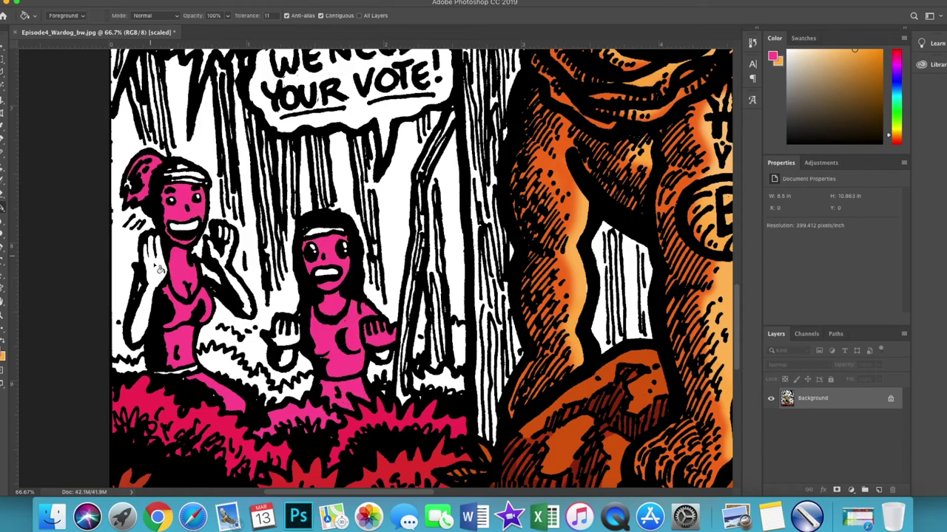
{"action": "left_click", "coordinate": [148, 295]}
{"action": "left_click", "coordinate": [230, 273]}
{"action": "key", "text": "b"}
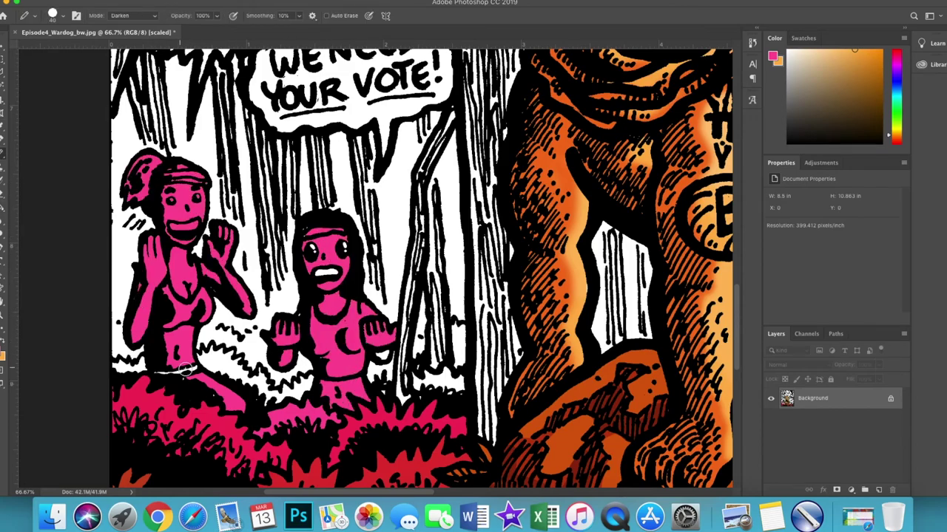
- Fill the boys' bodies, faces, arms and hands pink
{"action": "scroll", "coordinate": [338, 281], "scroll_direction": "right", "scroll_amount": 10}
{"action": "key", "text": "g"}
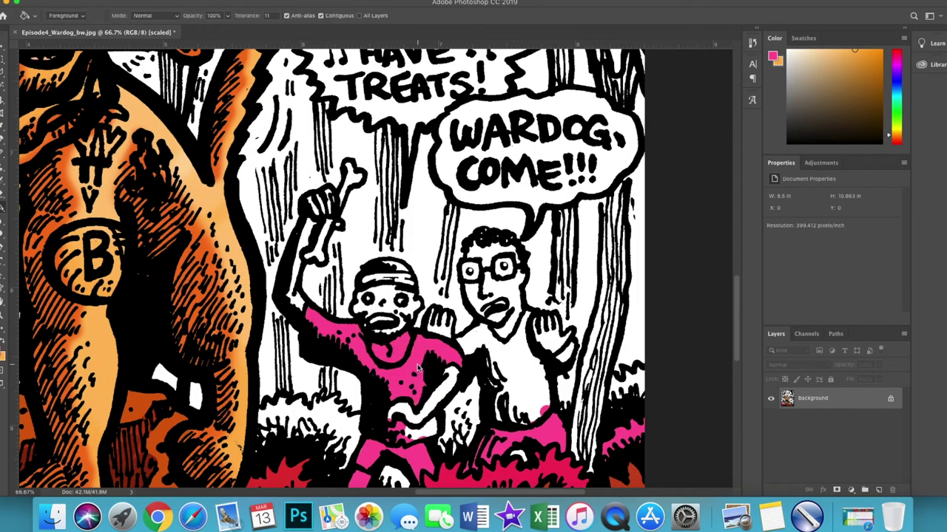
{"action": "left_click", "coordinate": [399, 369]}
{"action": "left_click", "coordinate": [496, 303]}
{"action": "left_click", "coordinate": [384, 311]}
{"action": "left_click", "coordinate": [551, 333]}
{"action": "key", "text": "b"}
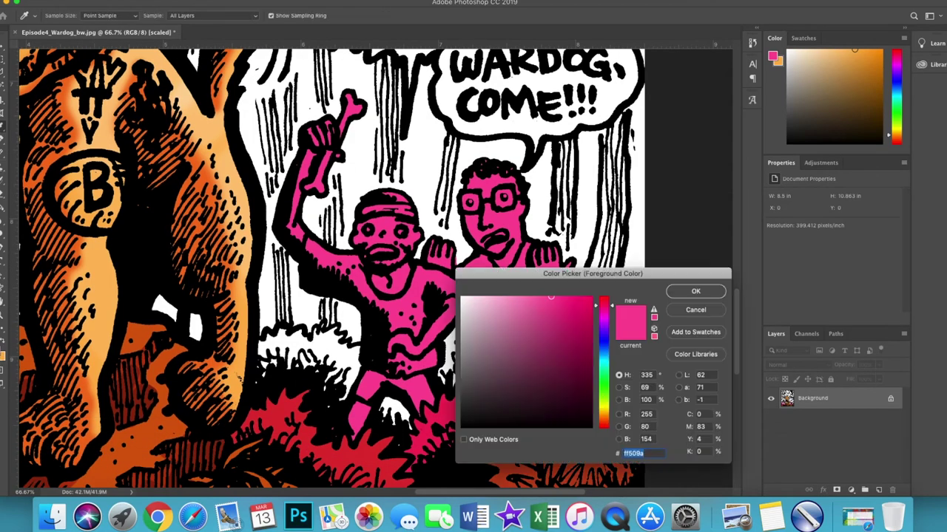
- With orange as the Pencil colour, paint the grass gaps behind the boys
{"action": "left_click", "coordinate": [604, 423]}
{"action": "key", "text": "Return"}
{"action": "left_click_drag", "start_coordinate": [266, 348], "coordinate": [355, 355]}
{"action": "left_click_drag", "start_coordinate": [443, 318], "coordinate": [473, 377]}
{"action": "left_click_drag", "start_coordinate": [607, 303], "coordinate": [639, 333]}
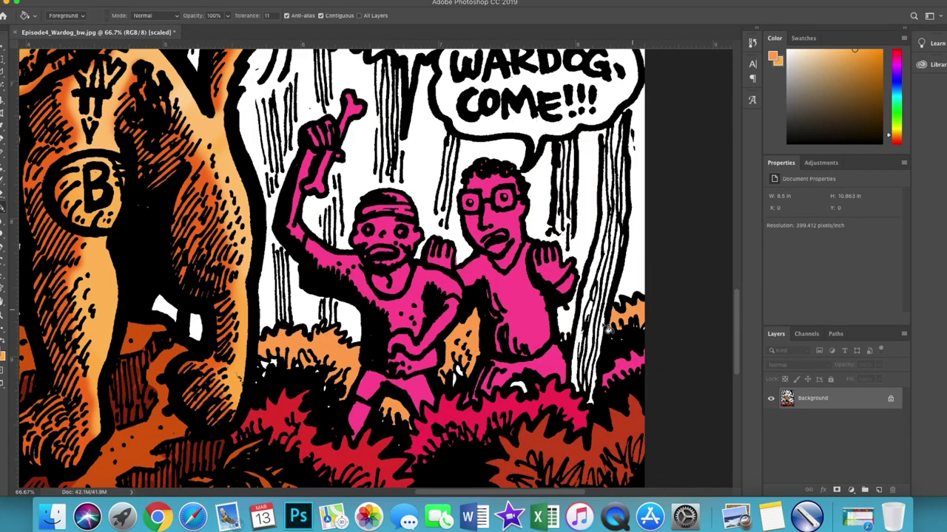
- Paint orange patches near the girls and by their hips, then zoom out
{"action": "scroll", "coordinate": [365, 384], "scroll_direction": "left", "scroll_amount": 10}
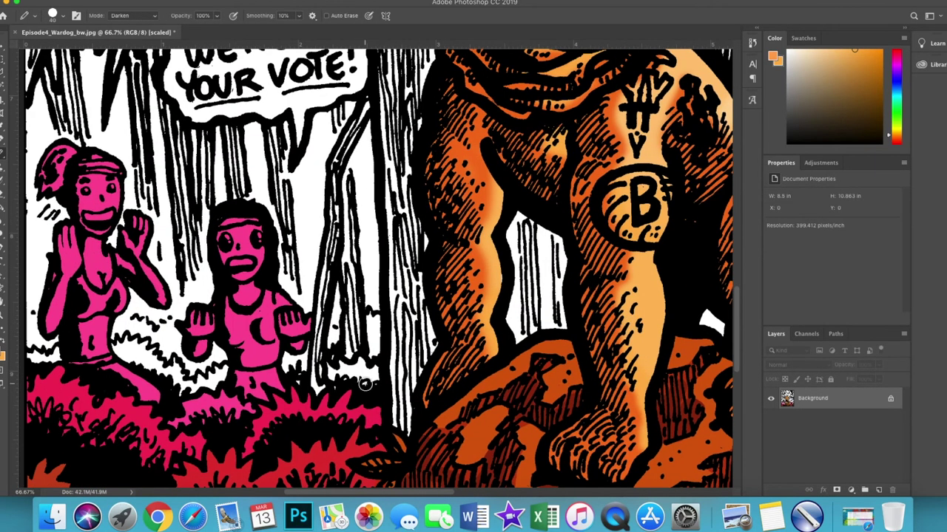
{"action": "scroll", "coordinate": [300, 380], "scroll_direction": "left", "scroll_amount": 5}
{"action": "left_click_drag", "start_coordinate": [144, 329], "coordinate": [139, 358]}
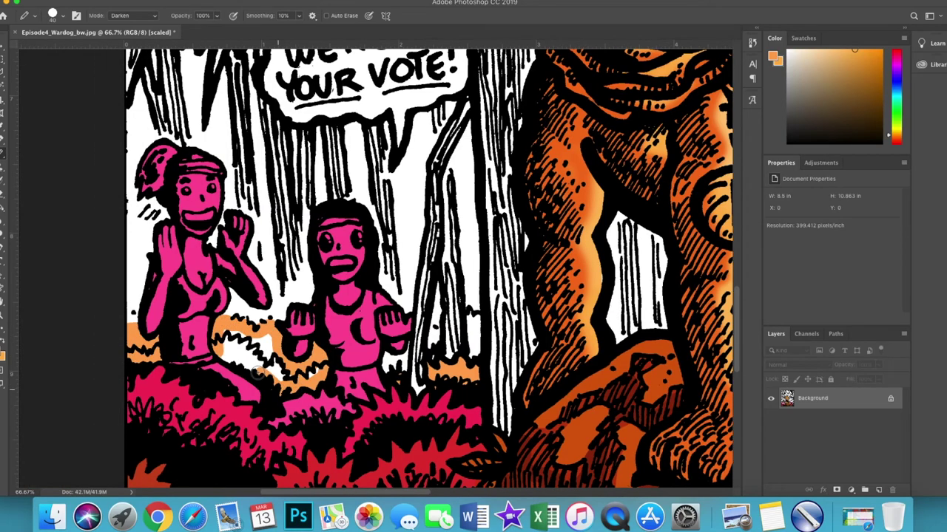
{"action": "left_click_drag", "start_coordinate": [258, 372], "coordinate": [336, 368]}
{"action": "scroll", "coordinate": [536, 327], "scroll_direction": "right", "scroll_amount": 8}
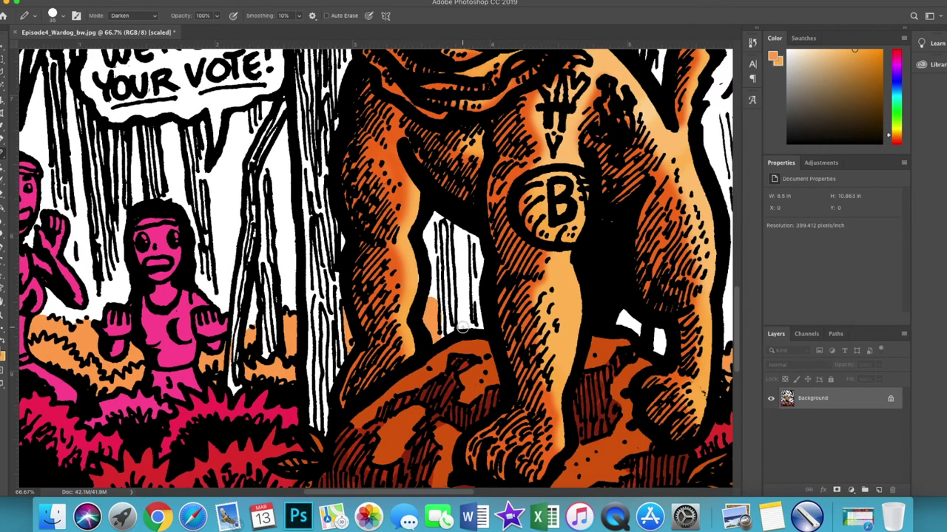
{"action": "scroll", "coordinate": [481, 355], "scroll_direction": "right", "scroll_amount": 8}
{"action": "scroll", "coordinate": [367, 409], "scroll_direction": "right", "scroll_amount": 8}
{"action": "scroll", "coordinate": [447, 375], "scroll_direction": "right", "scroll_amount": 6}
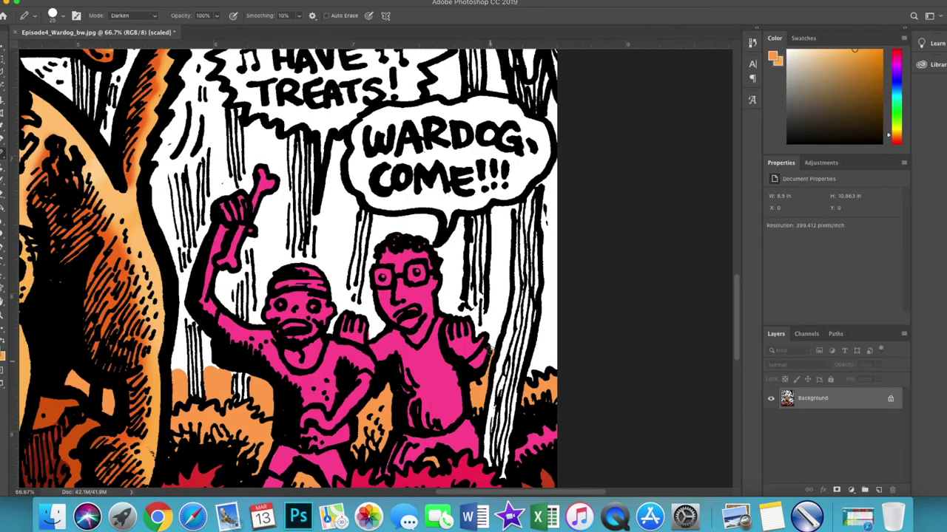
{"action": "key", "text": "ctrl+minus"}
{"action": "key", "text": "ctrl+minus"}
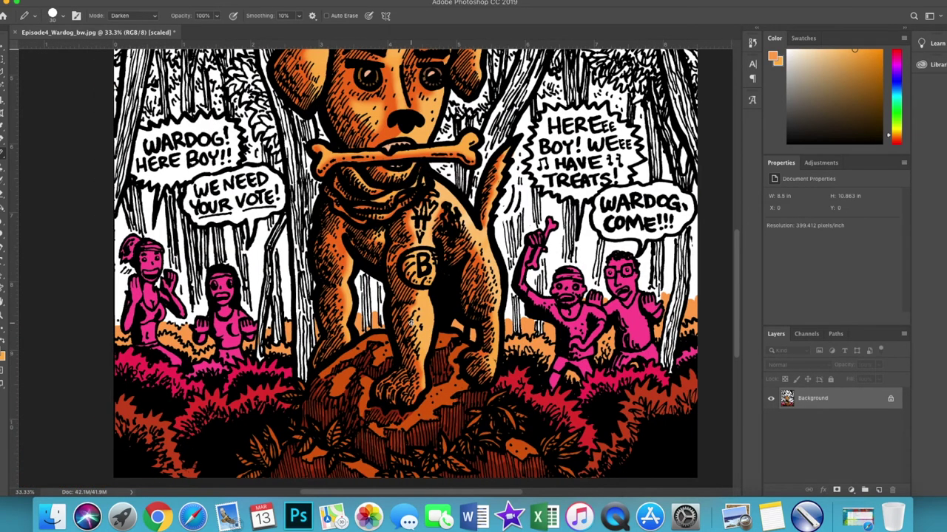
- Fill the 'WARDOG! HERE BOY!!' bubble cyan and 'WE NEED YOUR VOTE!' green
{"action": "scroll", "coordinate": [411, 322], "scroll_direction": "up", "scroll_amount": 2}
{"action": "key", "text": "g"}
{"action": "left_click", "coordinate": [2, 355]}
{"action": "left_click", "coordinate": [695, 292]}
{"action": "left_click", "coordinate": [185, 178]}
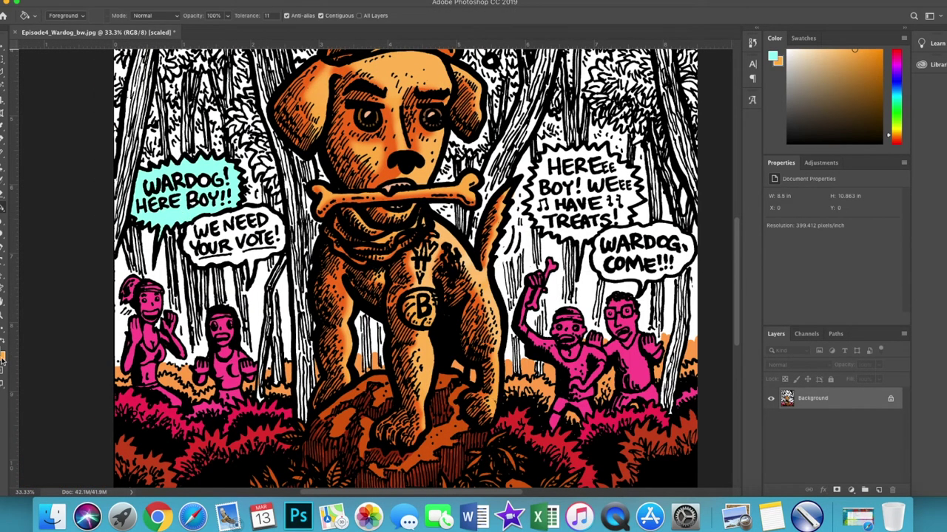
{"action": "left_click", "coordinate": [3, 355]}
{"action": "left_click", "coordinate": [697, 292]}
{"action": "left_click", "coordinate": [222, 237]}
- Colour the treats bubble purple and the 'WARDOG, COME!!!' bubble cyan
{"action": "key", "text": "b"}
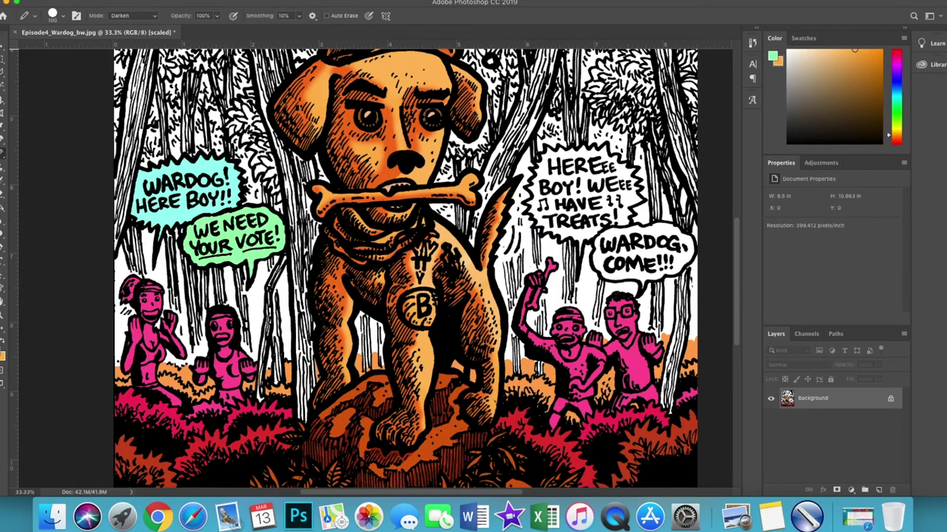
{"action": "left_click", "coordinate": [577, 220]}
{"action": "left_click", "coordinate": [3, 355]}
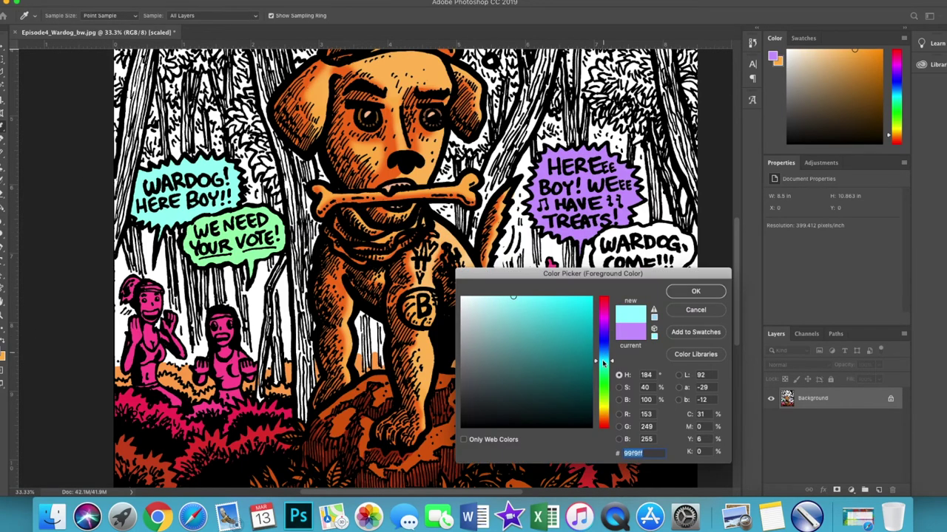
{"action": "left_click", "coordinate": [693, 292]}
{"action": "left_click", "coordinate": [633, 263]}
- Fill the top thought bubble light orange
{"action": "scroll", "coordinate": [406, 266], "scroll_direction": "up", "scroll_amount": 5}
{"action": "left_click", "coordinate": [2, 355]}
{"action": "left_click", "coordinate": [608, 436]}
{"action": "left_click", "coordinate": [697, 289]}
{"action": "left_click", "coordinate": [400, 93]}
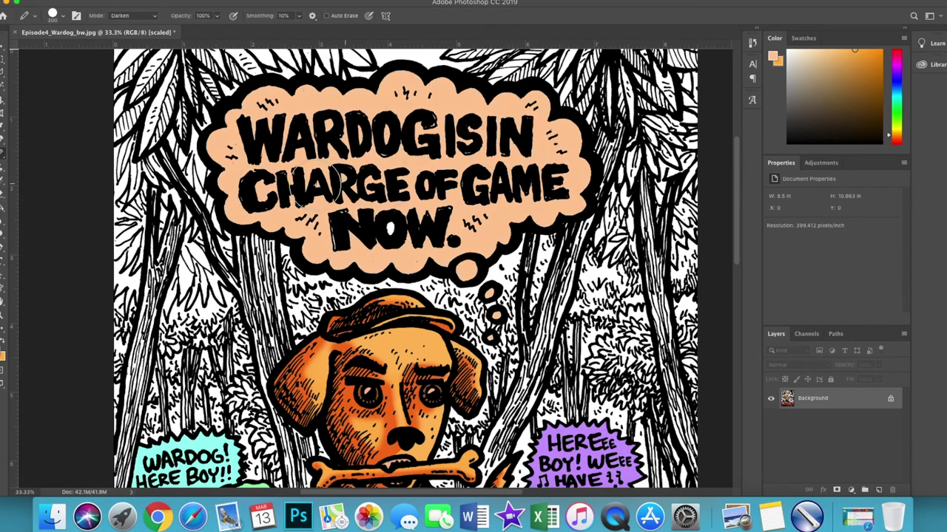
- Draw a vertical yellow-orange gradient over the forest with the Gradient tool
{"action": "key", "text": "g"}
{"action": "scroll", "coordinate": [406, 266], "scroll_direction": "down", "scroll_amount": 5}
{"action": "key", "text": "ctrl+minus"}
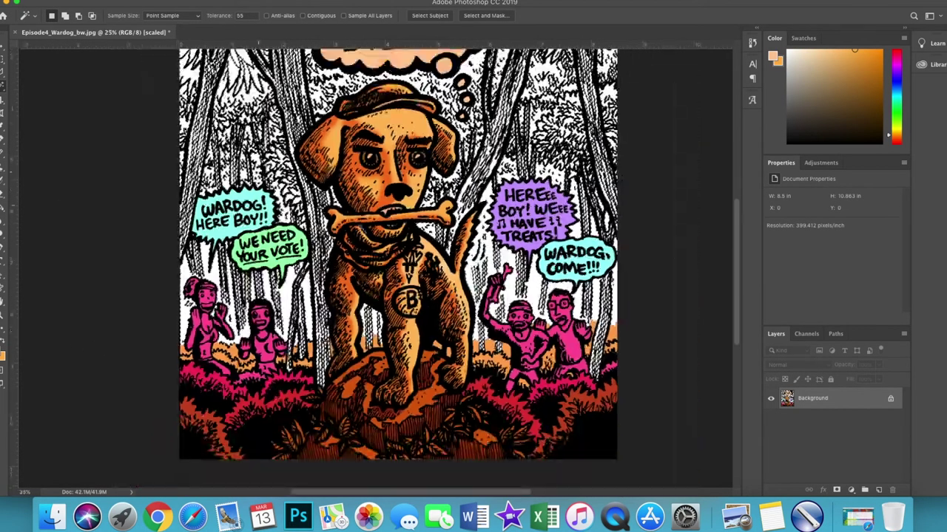
{"action": "left_click", "coordinate": [2, 355]}
{"action": "left_click", "coordinate": [602, 414]}
{"action": "left_click", "coordinate": [698, 292]}
{"action": "left_click_drag", "start_coordinate": [316, 111], "coordinate": [316, 444]}
- Redraw the forest gradient with orange at top and yellow at bottom
{"action": "left_click", "coordinate": [2, 355]}
{"action": "left_click", "coordinate": [518, 347]}
{"action": "left_click", "coordinate": [695, 289]}
{"action": "left_click_drag", "start_coordinate": [316, 111], "coordinate": [316, 443]}
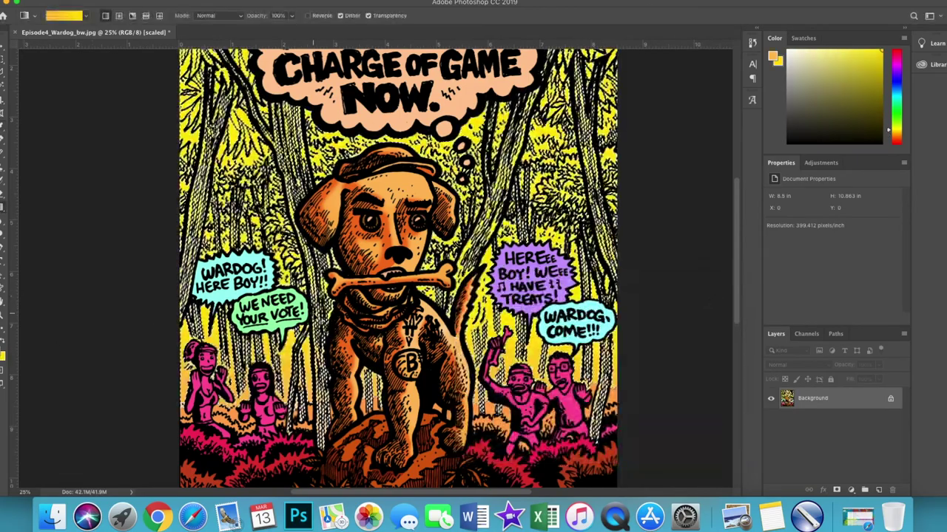
{"action": "key", "text": "ctrl+plus"}
- Paint the left tree trunk dark red with the Pencil
{"action": "key", "text": "b"}
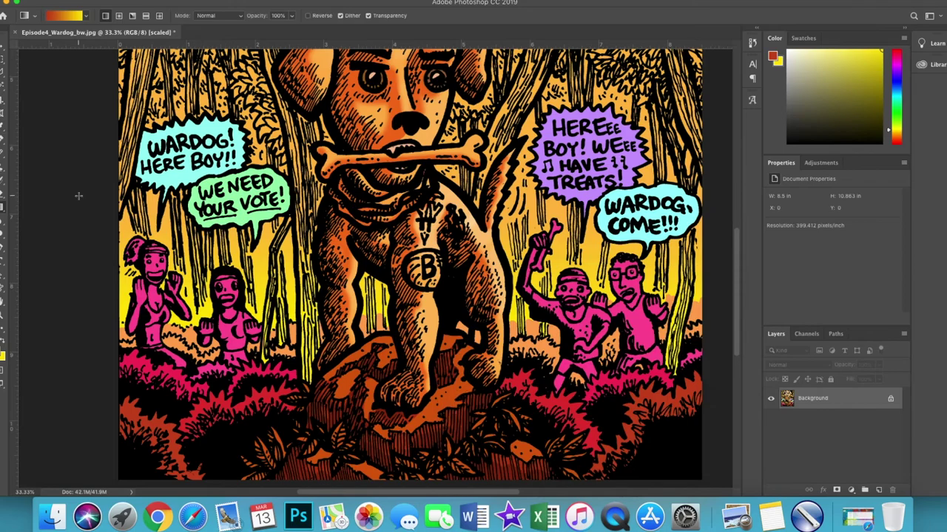
{"action": "scroll", "coordinate": [312, 318], "scroll_direction": "up", "scroll_amount": 5}
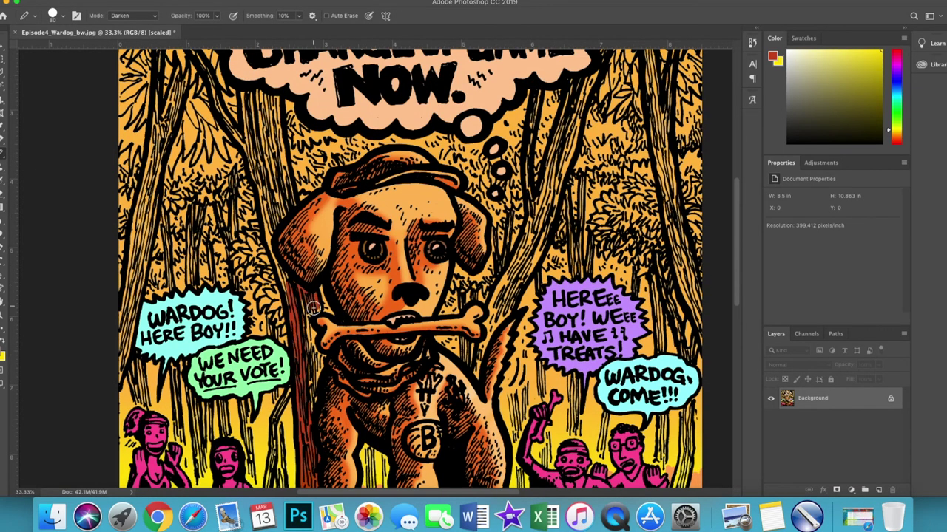
{"action": "scroll", "coordinate": [294, 294], "scroll_direction": "up", "scroll_amount": 3}
{"action": "scroll", "coordinate": [273, 279], "scroll_direction": "up", "scroll_amount": 2}
{"action": "left_click_drag", "start_coordinate": [248, 226], "coordinate": [276, 296]}
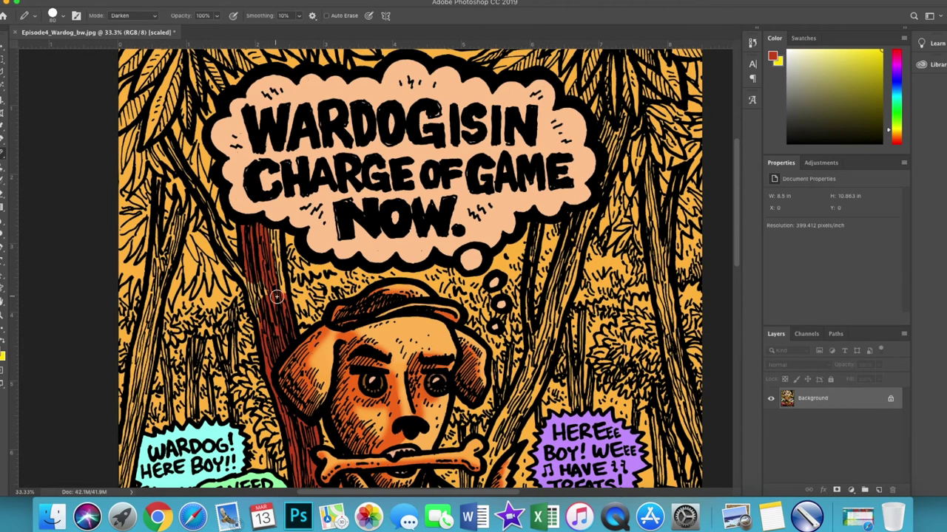
- Colour another tree trunk dark red and pan across the upper forest
{"action": "scroll", "coordinate": [281, 333], "scroll_direction": "down", "scroll_amount": 4}
{"action": "scroll", "coordinate": [281, 333], "scroll_direction": "right", "scroll_amount": 5}
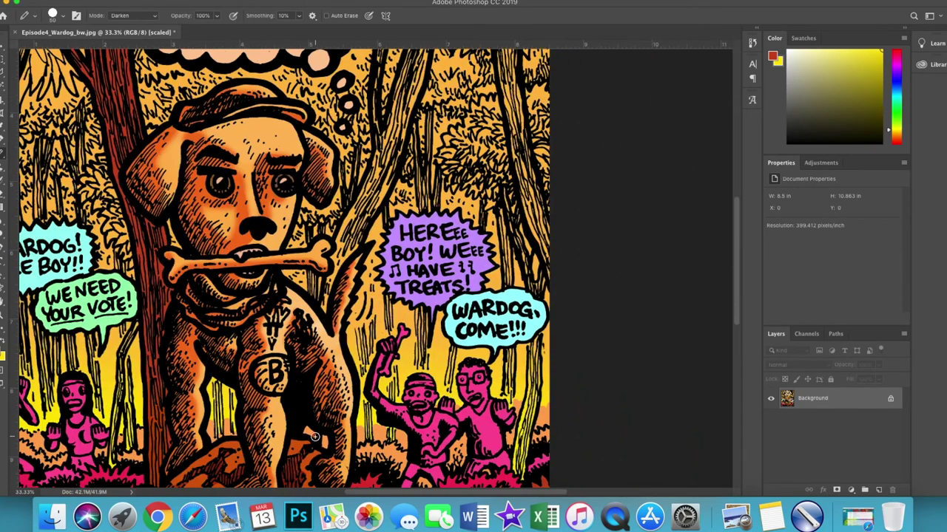
{"action": "left_click_drag", "start_coordinate": [361, 290], "coordinate": [346, 330]}
{"action": "scroll", "coordinate": [346, 330], "scroll_direction": "up", "scroll_amount": 1}
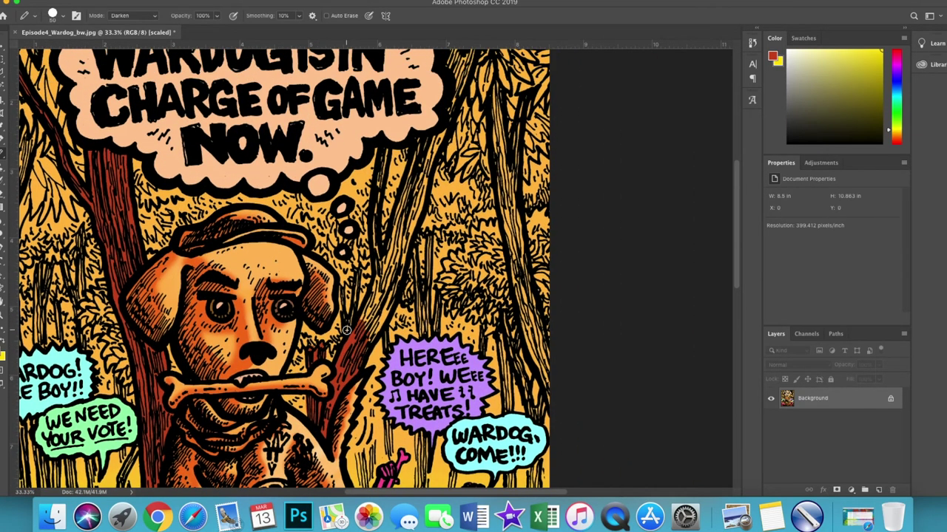
{"action": "scroll", "coordinate": [395, 278], "scroll_direction": "up", "scroll_amount": 4}
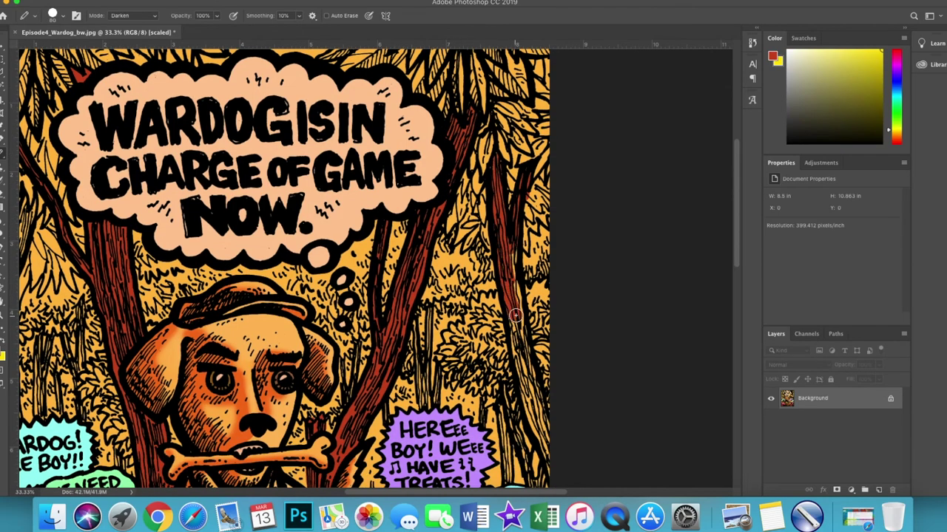
{"action": "scroll", "coordinate": [526, 266], "scroll_direction": "down", "scroll_amount": 6}
{"action": "scroll", "coordinate": [522, 219], "scroll_direction": "left", "scroll_amount": 8}
{"action": "scroll", "coordinate": [314, 220], "scroll_direction": "up", "scroll_amount": 2}
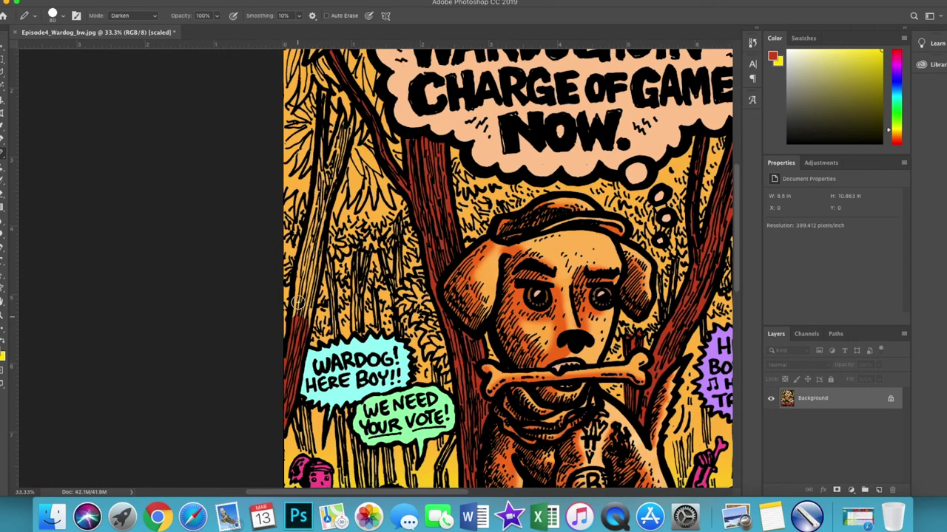
{"action": "scroll", "coordinate": [311, 294], "scroll_direction": "up", "scroll_amount": 5}
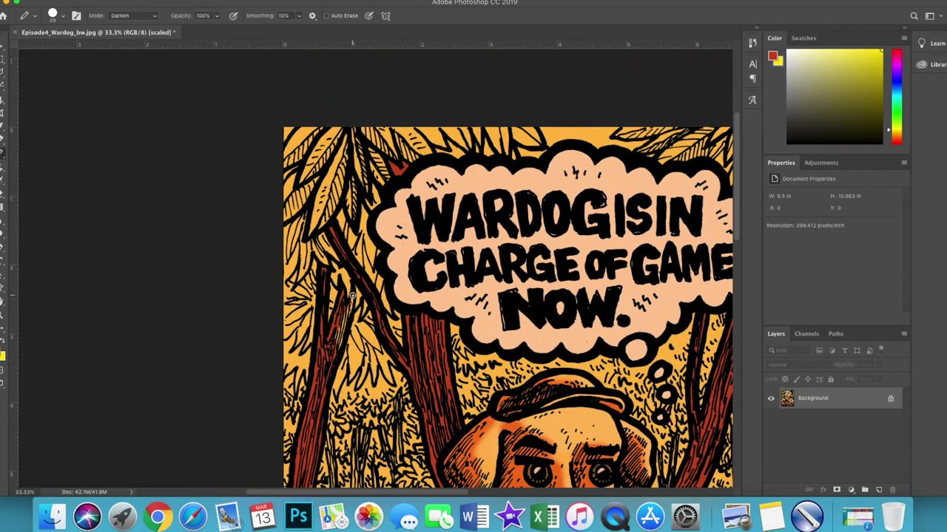
{"action": "scroll", "coordinate": [344, 320], "scroll_direction": "right", "scroll_amount": 2}
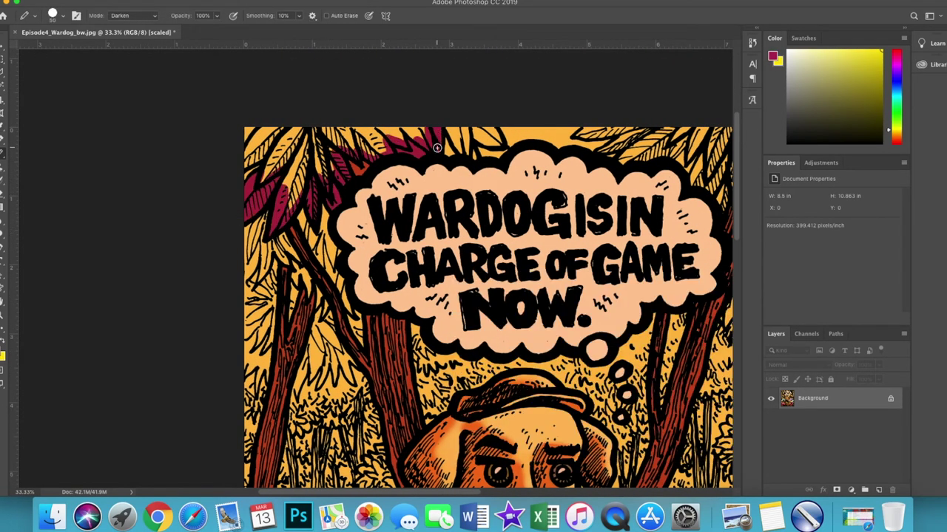
- Paint the leaves along the top of the forest magenta
{"action": "scroll", "coordinate": [333, 171], "scroll_direction": "right", "scroll_amount": 10}
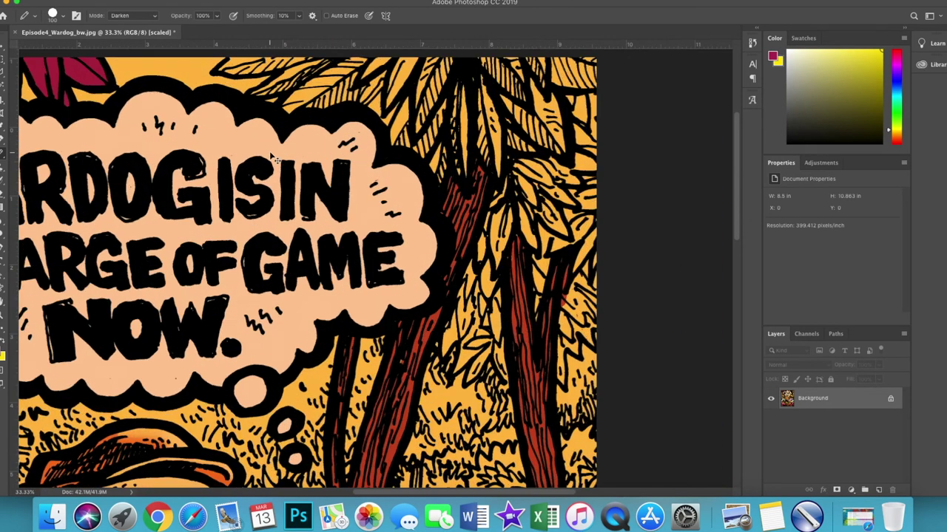
{"action": "scroll", "coordinate": [168, 171], "scroll_direction": "up", "scroll_amount": 3}
{"action": "mouse_move", "coordinate": [168, 171]}
{"action": "left_mouse_down"}
{"action": "mouse_move", "coordinate": [594, 152]}
{"action": "mouse_move", "coordinate": [658, 249]}
{"action": "mouse_move", "coordinate": [532, 273]}
{"action": "mouse_move", "coordinate": [377, 252]}
{"action": "mouse_move", "coordinate": [244, 185]}
{"action": "mouse_move", "coordinate": [570, 244]}
{"action": "left_mouse_up"}
{"action": "left_click_drag", "start_coordinate": [451, 266], "coordinate": [518, 178]}
{"action": "scroll", "coordinate": [477, 320], "scroll_direction": "down", "scroll_amount": 5}
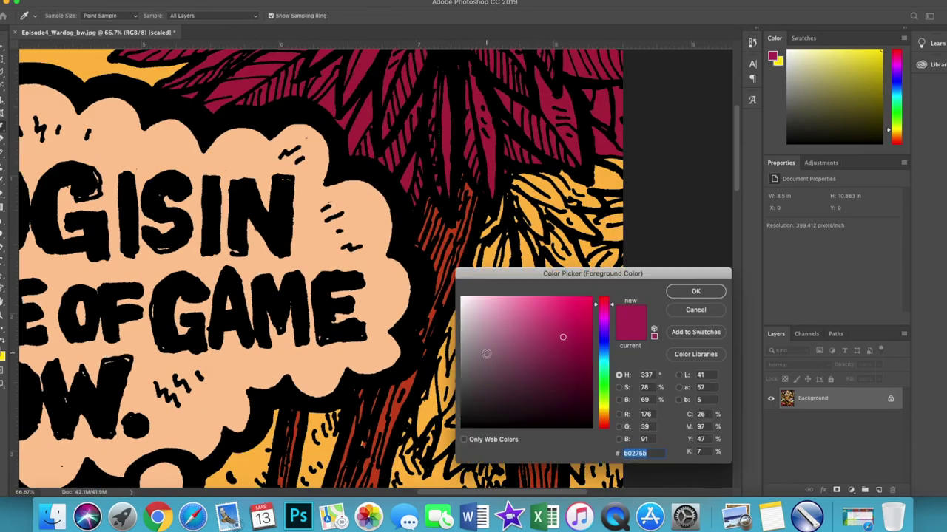
{"action": "scroll", "coordinate": [474, 319], "scroll_direction": "down", "scroll_amount": 3}
- Cover the leaves beside the trunks and around the left trunks in magenta
{"action": "left_click_drag", "start_coordinate": [437, 318], "coordinate": [420, 368]}
{"action": "left_click_drag", "start_coordinate": [456, 383], "coordinate": [442, 371]}
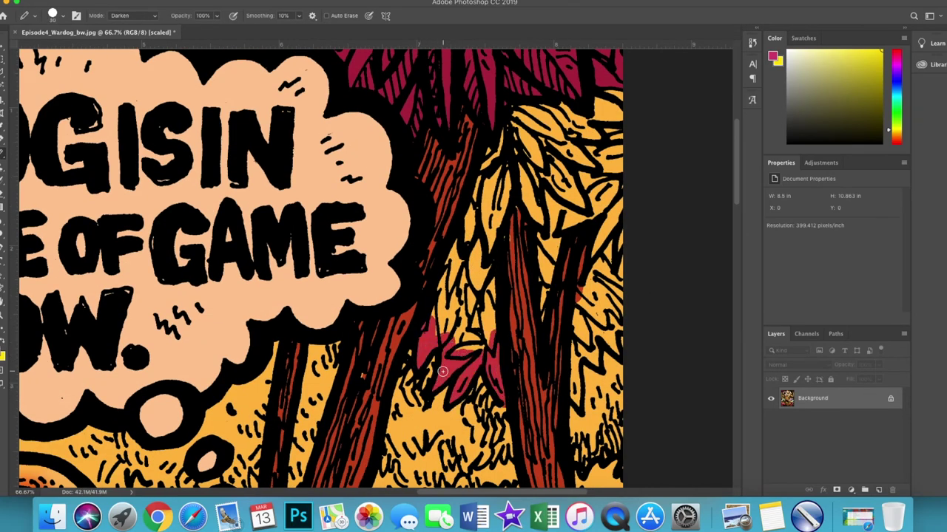
{"action": "mouse_move", "coordinate": [583, 288]}
{"action": "left_mouse_down"}
{"action": "mouse_move", "coordinate": [625, 93]}
{"action": "mouse_move", "coordinate": [422, 321]}
{"action": "mouse_move", "coordinate": [542, 198]}
{"action": "left_mouse_up"}
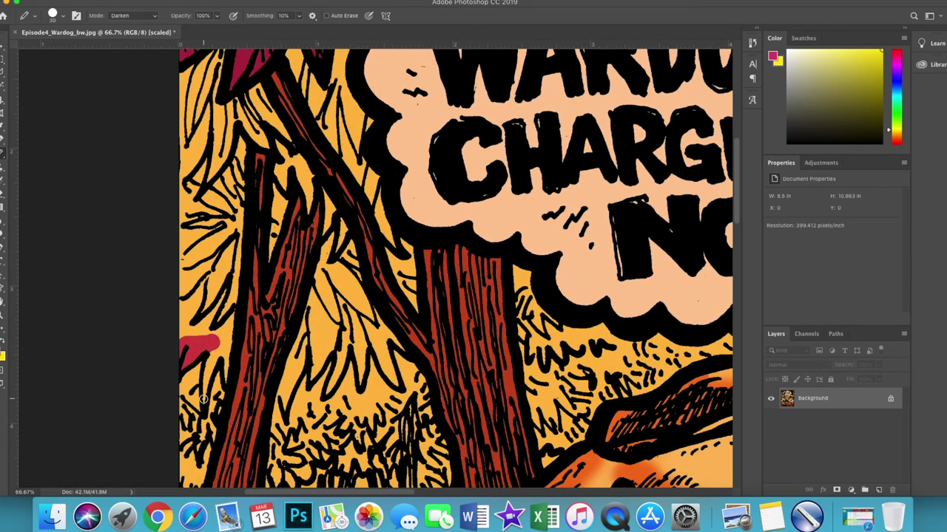
{"action": "mouse_move", "coordinate": [222, 344]}
{"action": "left_mouse_down"}
{"action": "mouse_move", "coordinate": [259, 136]}
{"action": "mouse_move", "coordinate": [299, 192]}
{"action": "left_mouse_up"}
{"action": "scroll", "coordinate": [299, 222], "scroll_direction": "down", "scroll_amount": 1}
{"action": "left_click_drag", "start_coordinate": [307, 274], "coordinate": [283, 363]}
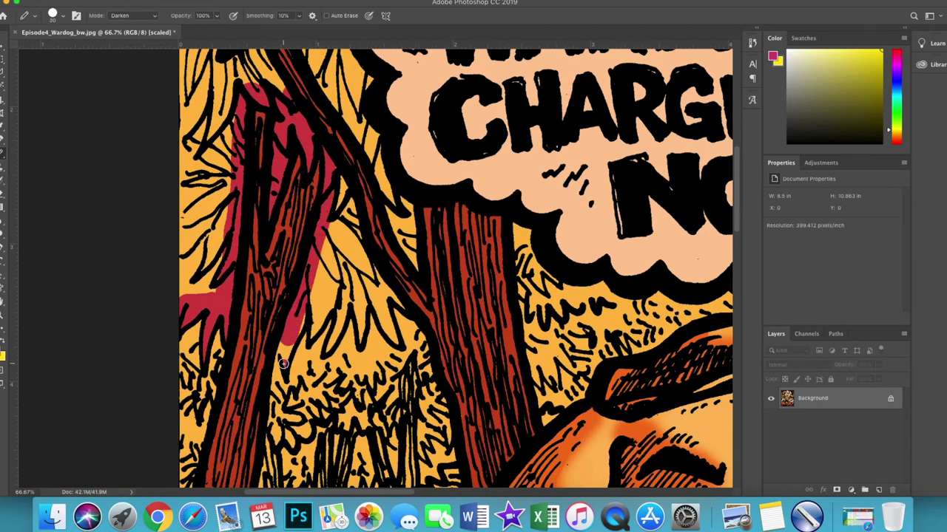
{"action": "mouse_move", "coordinate": [335, 340]}
{"action": "left_mouse_down"}
{"action": "mouse_move", "coordinate": [392, 296]}
{"action": "mouse_move", "coordinate": [347, 215]}
{"action": "mouse_move", "coordinate": [391, 185]}
{"action": "mouse_move", "coordinate": [560, 277]}
{"action": "left_mouse_up"}
- Paint the left leaves and those below the bubble magenta
{"action": "scroll", "coordinate": [560, 277], "scroll_direction": "up", "scroll_amount": 5}
{"action": "mouse_move", "coordinate": [311, 162]}
{"action": "left_mouse_down"}
{"action": "mouse_move", "coordinate": [286, 271]}
{"action": "mouse_move", "coordinate": [222, 414]}
{"action": "left_mouse_up"}
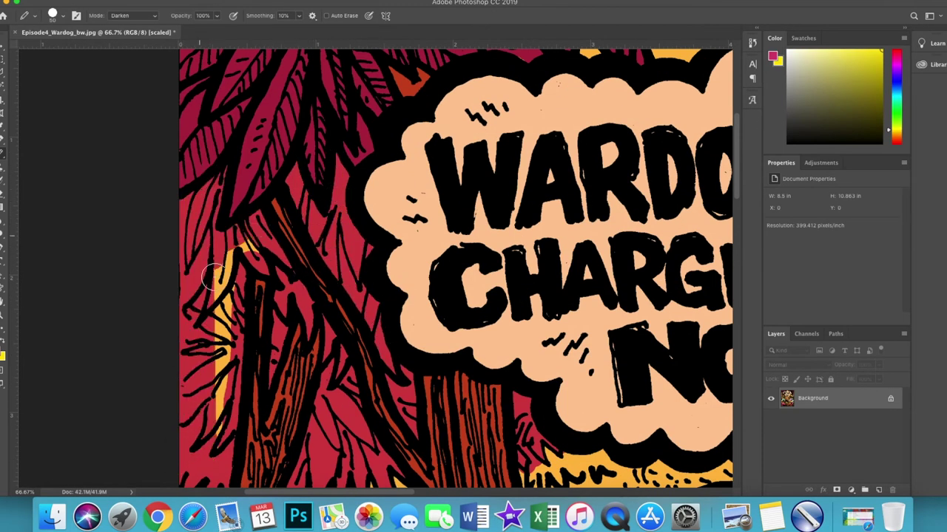
{"action": "key", "text": "super+minus"}
{"action": "key", "text": "super+minus"}
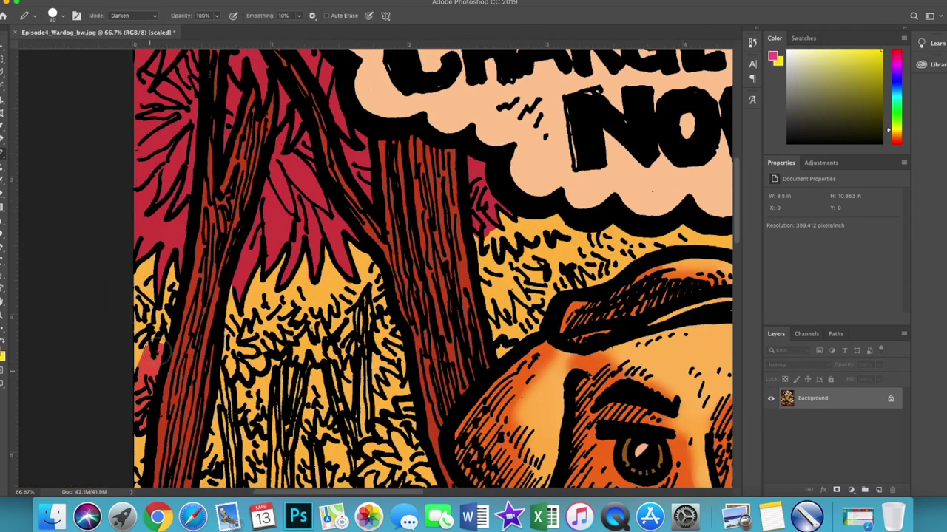
{"action": "left_click_drag", "start_coordinate": [314, 351], "coordinate": [295, 311]}
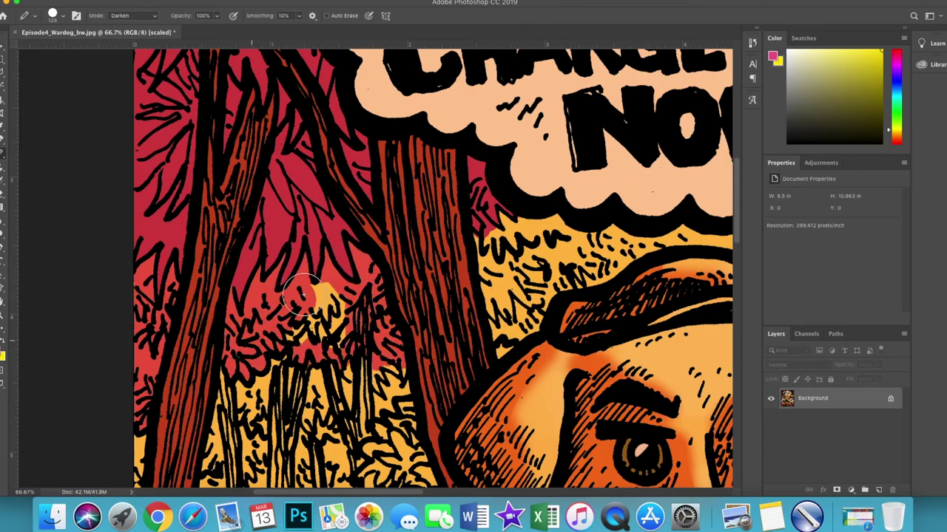
{"action": "left_click_drag", "start_coordinate": [503, 325], "coordinate": [628, 247]}
- Paint around the small thought bubbles and the yellow foliage near the trunks
{"action": "scroll", "coordinate": [335, 245], "scroll_direction": "right", "scroll_amount": 8}
{"action": "left_click_drag", "start_coordinate": [335, 245], "coordinate": [518, 285]}
{"action": "scroll", "coordinate": [517, 285], "scroll_direction": "right", "scroll_amount": 5}
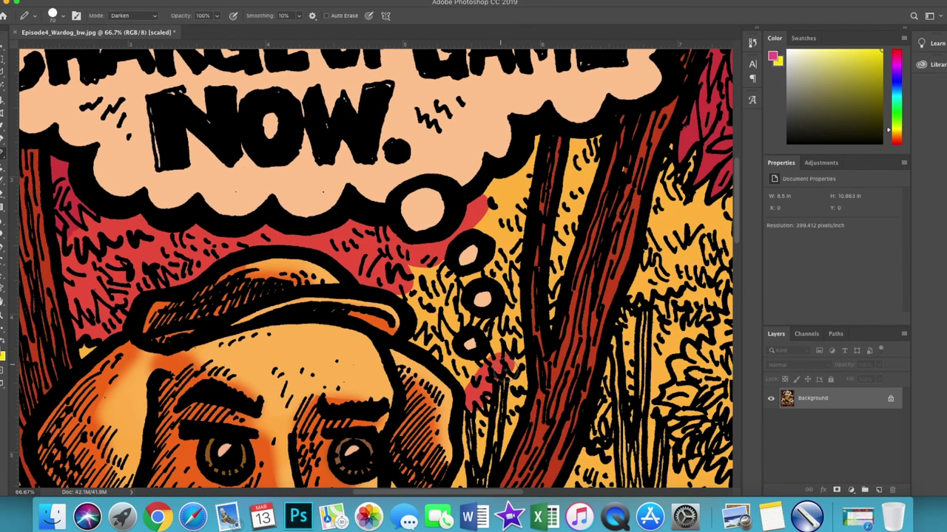
{"action": "mouse_move", "coordinate": [517, 399]}
{"action": "left_mouse_down"}
{"action": "mouse_move", "coordinate": [477, 222]}
{"action": "mouse_move", "coordinate": [489, 172]}
{"action": "mouse_move", "coordinate": [585, 133]}
{"action": "left_mouse_up"}
{"action": "scroll", "coordinate": [477, 222], "scroll_direction": "down", "scroll_amount": 1}
{"action": "left_click_drag", "start_coordinate": [443, 252], "coordinate": [455, 355]}
{"action": "left_click_drag", "start_coordinate": [422, 318], "coordinate": [414, 252]}
- Brush red over the yellow patches by the trunks and the trees
{"action": "scroll", "coordinate": [415, 251], "scroll_direction": "right", "scroll_amount": 5}
{"action": "left_click_drag", "start_coordinate": [533, 369], "coordinate": [485, 314]}
{"action": "scroll", "coordinate": [485, 315], "scroll_direction": "right", "scroll_amount": 5}
{"action": "left_click_drag", "start_coordinate": [327, 200], "coordinate": [414, 318]}
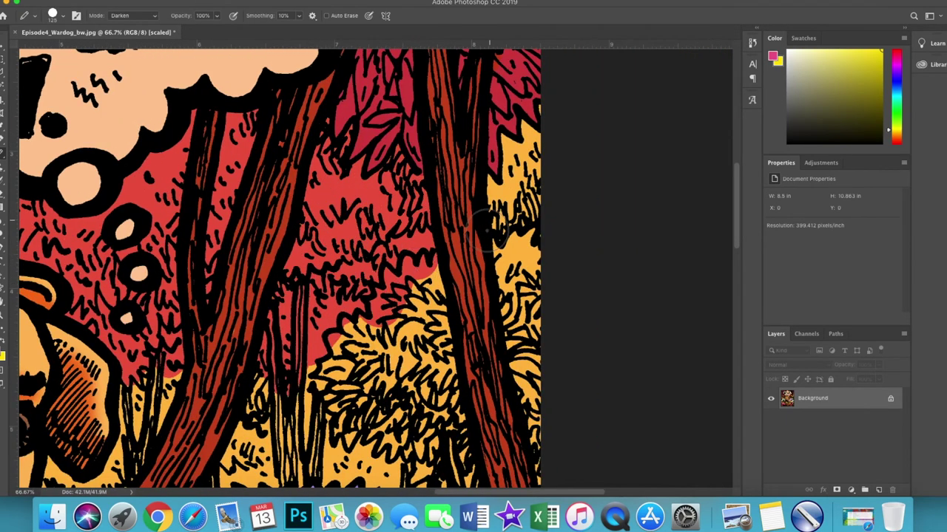
{"action": "scroll", "coordinate": [415, 318], "scroll_direction": "down", "scroll_amount": 4}
{"action": "scroll", "coordinate": [338, 170], "scroll_direction": "up", "scroll_amount": 5}
- Eyedropper the trees' red, paint the yellow and central bushes red, and zoom out
{"action": "key", "text": "i"}
{"action": "left_click", "coordinate": [337, 170]}
{"action": "key", "text": "b"}
{"action": "scroll", "coordinate": [337, 170], "scroll_direction": "down", "scroll_amount": 3}
{"action": "mouse_move", "coordinate": [310, 348]}
{"action": "left_mouse_down"}
{"action": "mouse_move", "coordinate": [369, 266]}
{"action": "mouse_move", "coordinate": [325, 407]}
{"action": "mouse_move", "coordinate": [392, 288]}
{"action": "left_mouse_up"}
{"action": "left_click_drag", "start_coordinate": [501, 400], "coordinate": [506, 329]}
{"action": "key", "text": "ctrl+minus"}
{"action": "key", "text": "ctrl+minus"}
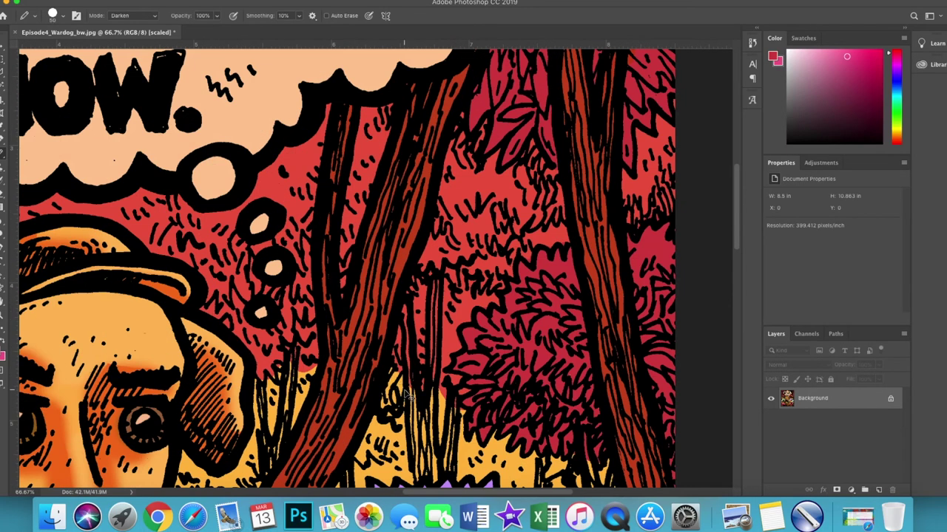
{"action": "key", "text": "ctrl+minus"}
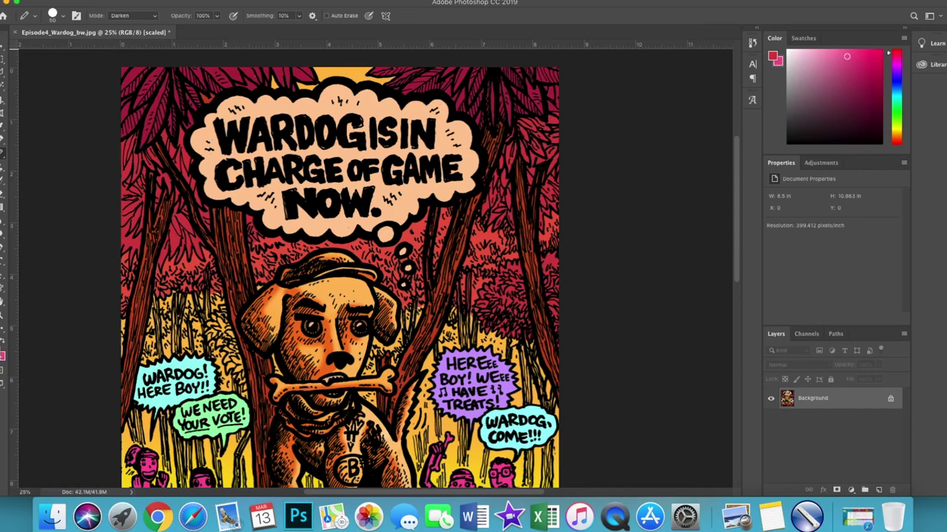
- Set the foreground colour to a new pinkish-red
{"action": "key", "text": "ctrl+plus"}
{"action": "left_click", "coordinate": [3, 356]}
{"action": "left_click", "coordinate": [680, 289]}
- Paint red over the yellow foliage left of the tree and right of the dog's head
{"action": "key", "text": "ctrl+plus"}
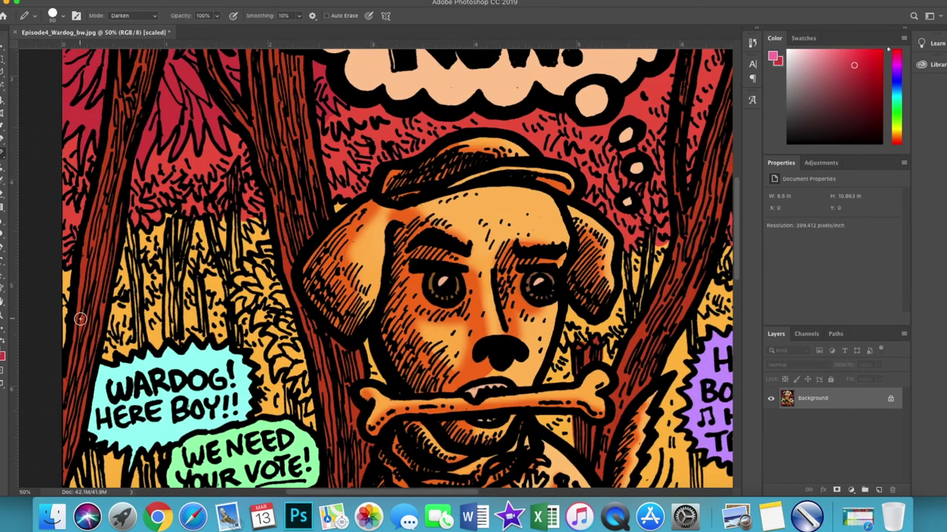
{"action": "scroll", "coordinate": [79, 318], "scroll_direction": "down", "scroll_amount": 2}
{"action": "scroll", "coordinate": [79, 319], "scroll_direction": "left", "scroll_amount": 2}
{"action": "left_click_drag", "start_coordinate": [171, 262], "coordinate": [251, 230]}
{"action": "left_click_drag", "start_coordinate": [296, 163], "coordinate": [314, 288]}
{"action": "scroll", "coordinate": [314, 288], "scroll_direction": "right", "scroll_amount": 5}
{"action": "left_click_drag", "start_coordinate": [421, 304], "coordinate": [479, 196]}
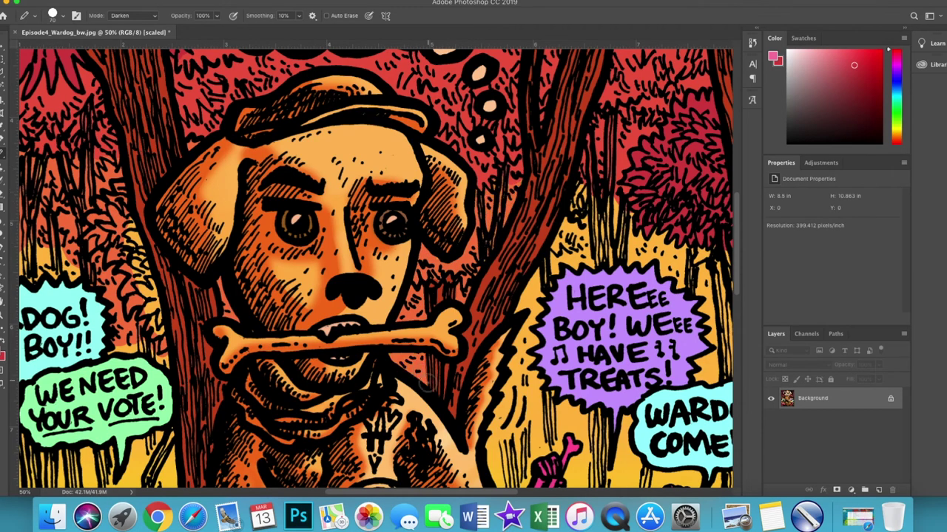
- Pan around the page to review the newly reddened forest
{"action": "scroll", "coordinate": [526, 392], "scroll_direction": "right", "scroll_amount": 4}
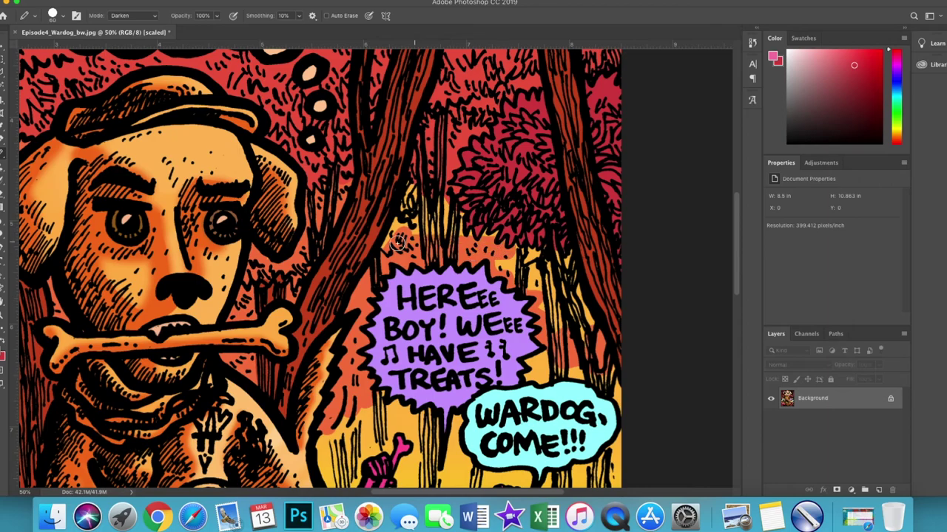
{"action": "scroll", "coordinate": [393, 244], "scroll_direction": "left", "scroll_amount": 7}
{"action": "scroll", "coordinate": [394, 244], "scroll_direction": "down", "scroll_amount": 3}
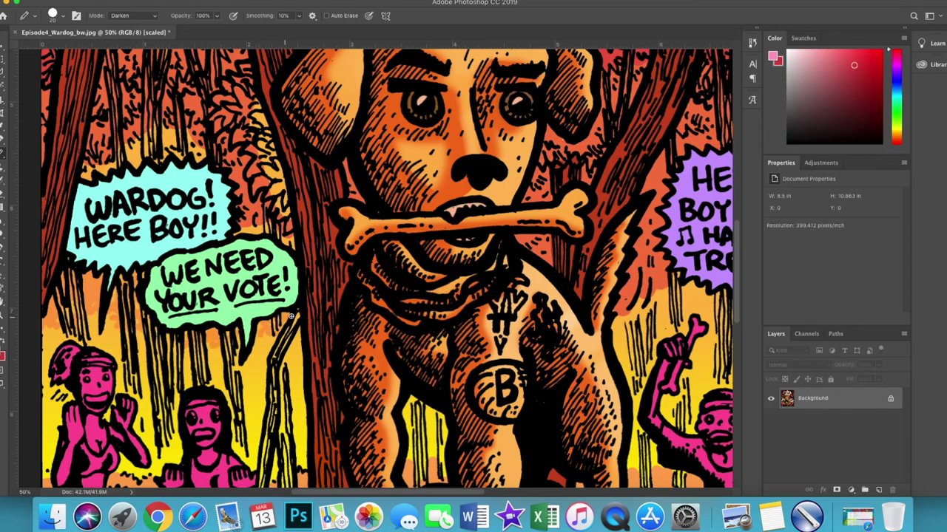
{"action": "scroll", "coordinate": [277, 234], "scroll_direction": "up", "scroll_amount": 3}
{"action": "scroll", "coordinate": [277, 234], "scroll_direction": "left", "scroll_amount": 1}
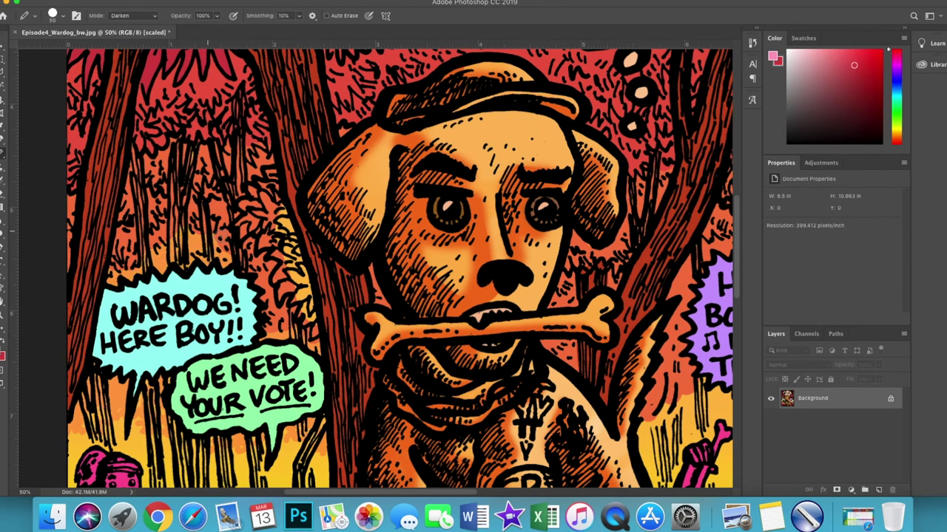
{"action": "scroll", "coordinate": [383, 348], "scroll_direction": "right", "scroll_amount": 10}
{"action": "scroll", "coordinate": [382, 348], "scroll_direction": "down", "scroll_amount": 2}
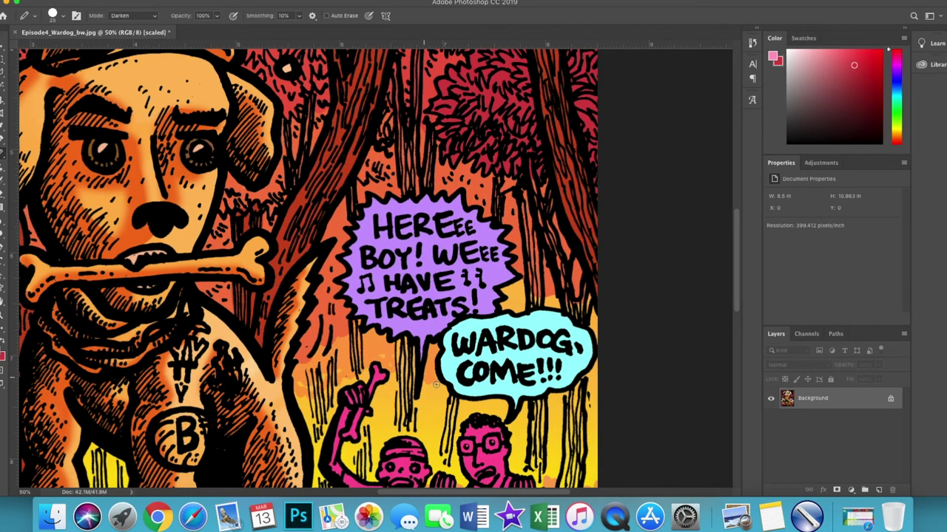
{"action": "scroll", "coordinate": [436, 384], "scroll_direction": "right", "scroll_amount": 3}
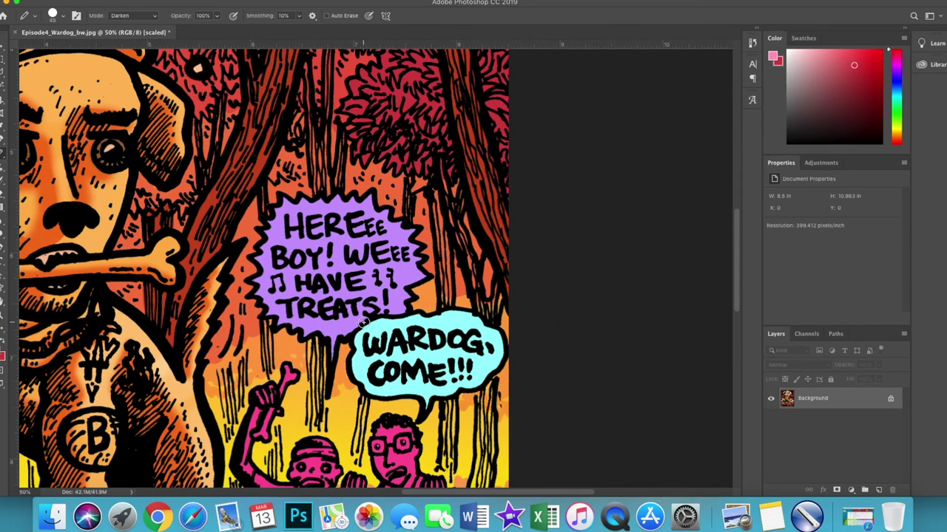
{"action": "scroll", "coordinate": [363, 323], "scroll_direction": "left", "scroll_amount": 13}
{"action": "scroll", "coordinate": [363, 323], "scroll_direction": "down", "scroll_amount": 6}
{"action": "scroll", "coordinate": [318, 320], "scroll_direction": "right", "scroll_amount": 5}
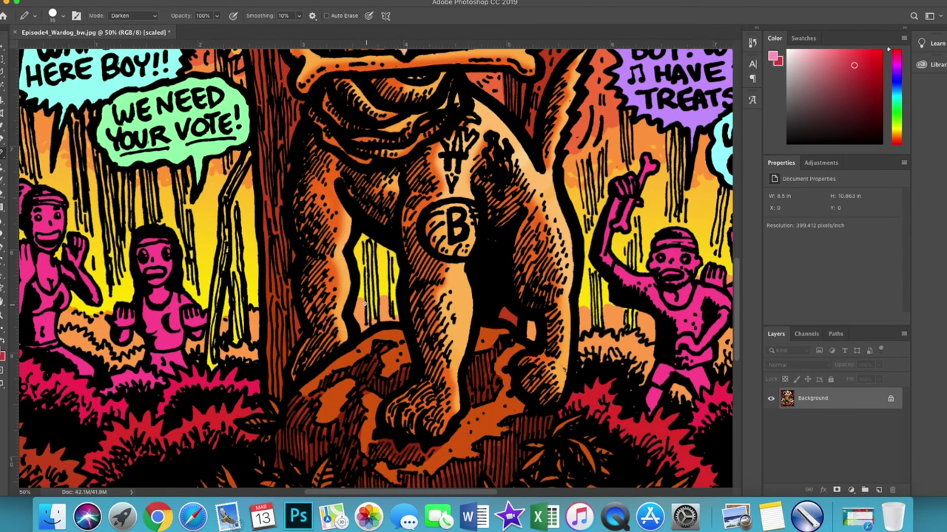
{"action": "scroll", "coordinate": [370, 300], "scroll_direction": "right", "scroll_amount": 3}
{"action": "scroll", "coordinate": [370, 300], "scroll_direction": "down", "scroll_amount": 2}
{"action": "scroll", "coordinate": [444, 299], "scroll_direction": "right", "scroll_amount": 7}
{"action": "scroll", "coordinate": [504, 298], "scroll_direction": "up", "scroll_amount": 9}
{"action": "scroll", "coordinate": [504, 298], "scroll_direction": "left", "scroll_amount": 6}
{"action": "scroll", "coordinate": [503, 298], "scroll_direction": "left", "scroll_amount": 7}
{"action": "scroll", "coordinate": [504, 298], "scroll_direction": "up", "scroll_amount": 1}
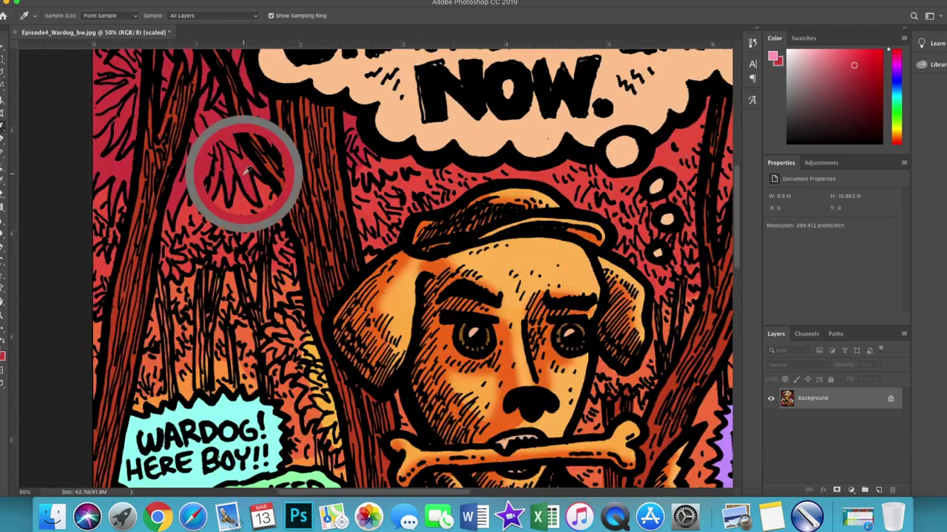
{"action": "scroll", "coordinate": [398, 301], "scroll_direction": "down", "scroll_amount": 2}
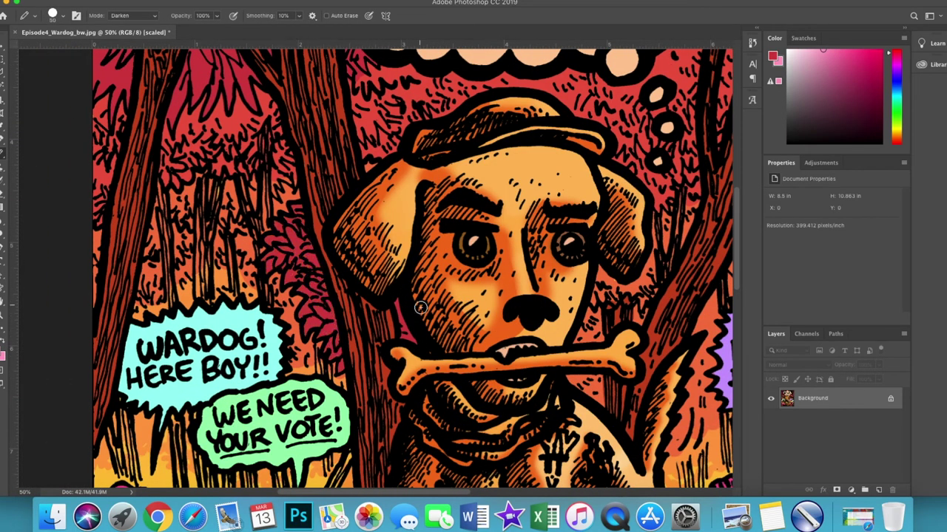
{"action": "scroll", "coordinate": [419, 300], "scroll_direction": "right", "scroll_amount": 6}
{"action": "scroll", "coordinate": [320, 302], "scroll_direction": "right", "scroll_amount": 2}
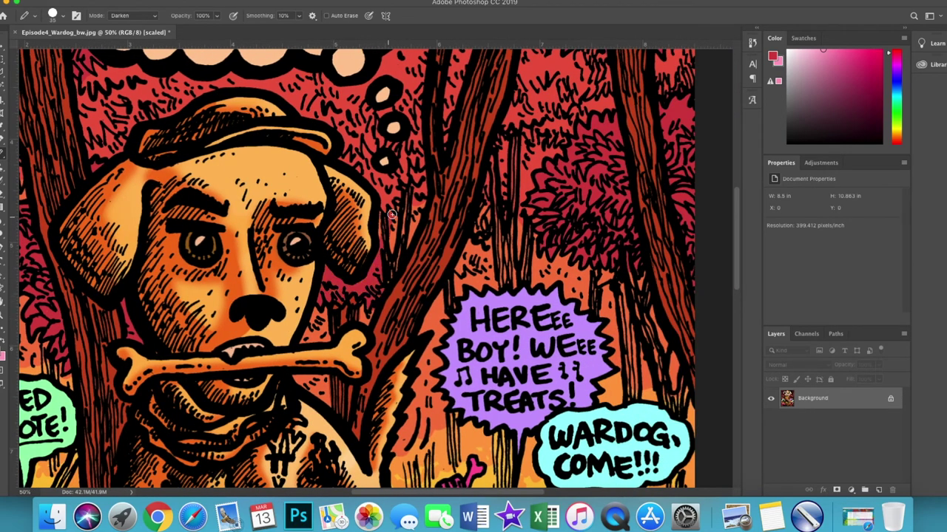
{"action": "scroll", "coordinate": [520, 220], "scroll_direction": "down", "scroll_amount": 9}
{"action": "scroll", "coordinate": [444, 281], "scroll_direction": "left", "scroll_amount": 7}
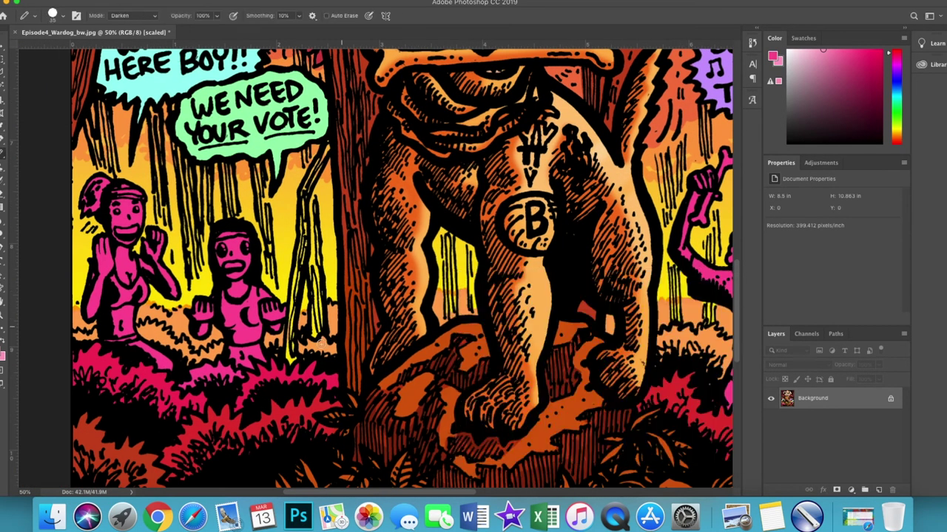
{"action": "scroll", "coordinate": [302, 201], "scroll_direction": "down", "scroll_amount": 1}
{"action": "scroll", "coordinate": [369, 259], "scroll_direction": "right", "scroll_amount": 7}
{"action": "scroll", "coordinate": [369, 259], "scroll_direction": "up", "scroll_amount": 3}
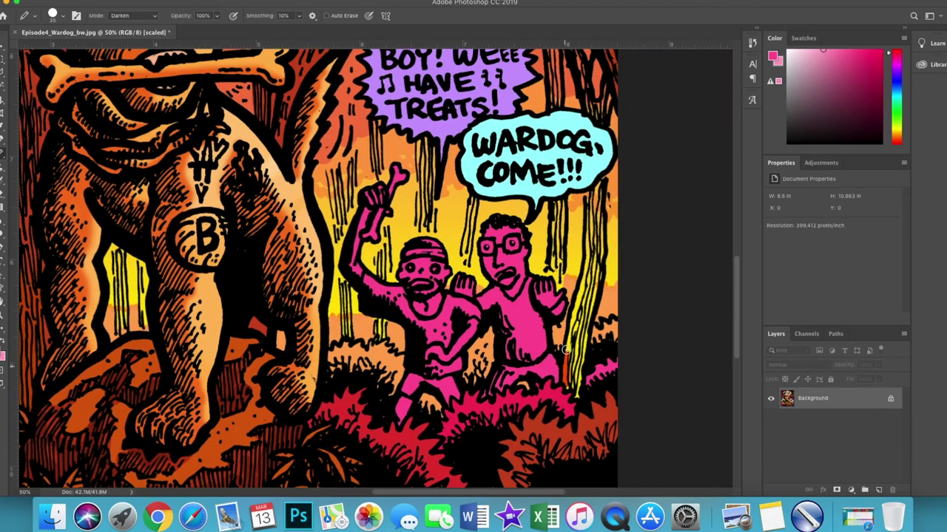
{"action": "scroll", "coordinate": [599, 305], "scroll_direction": "up", "scroll_amount": 4}
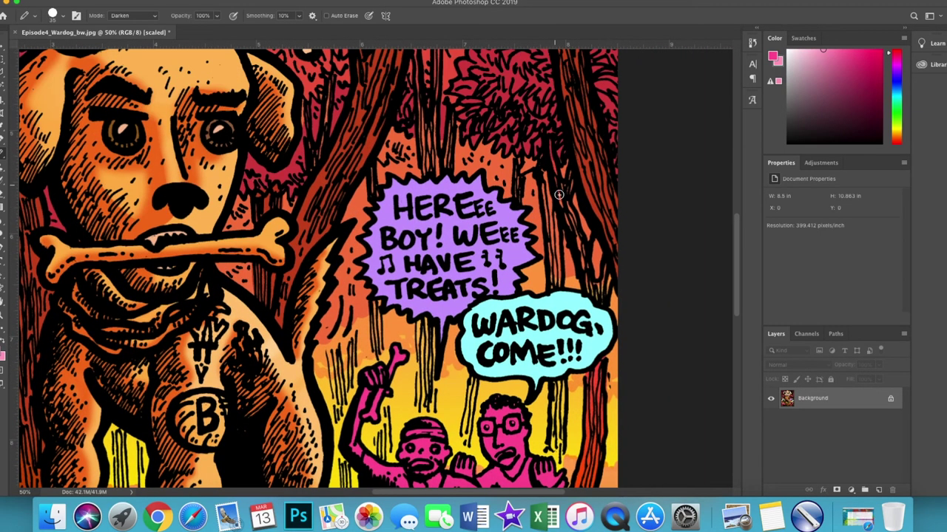
{"action": "scroll", "coordinate": [531, 165], "scroll_direction": "down", "scroll_amount": 4}
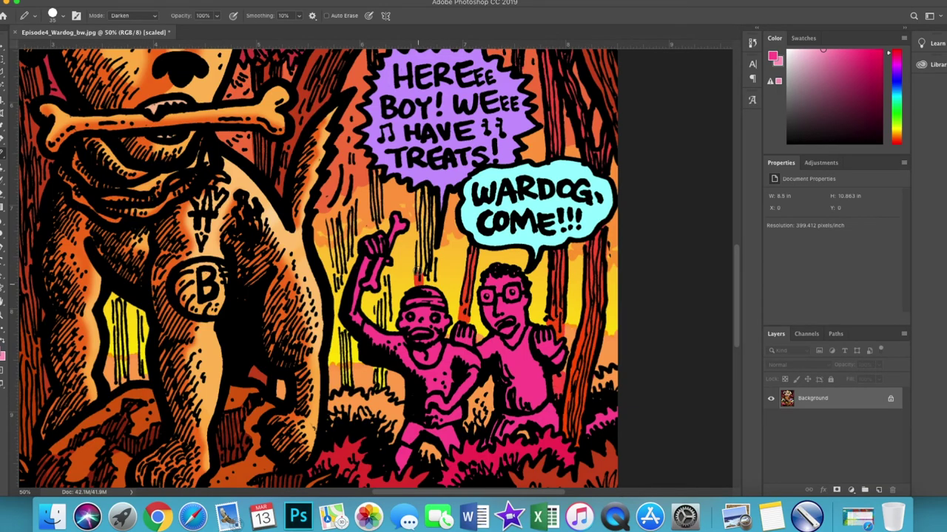
- Darken the trunks between the speech bubbles and around the bone-waving figure
{"action": "left_click_drag", "start_coordinate": [418, 281], "coordinate": [428, 192]}
{"action": "key", "text": "ctrl+equal"}
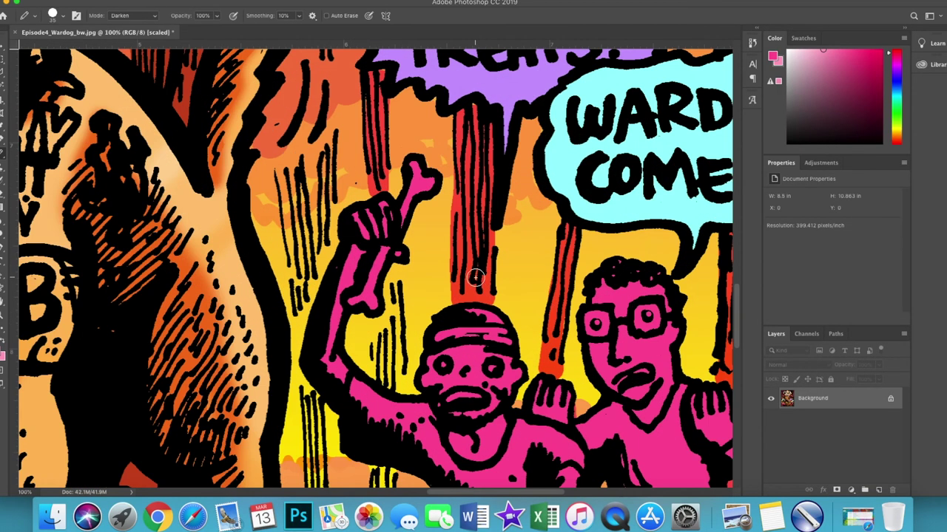
{"action": "key", "text": "ctrl+equal"}
{"action": "scroll", "coordinate": [370, 221], "scroll_direction": "up", "scroll_amount": 3}
{"action": "left_click_drag", "start_coordinate": [366, 299], "coordinate": [369, 185]}
{"action": "scroll", "coordinate": [368, 186], "scroll_direction": "up", "scroll_amount": 5}
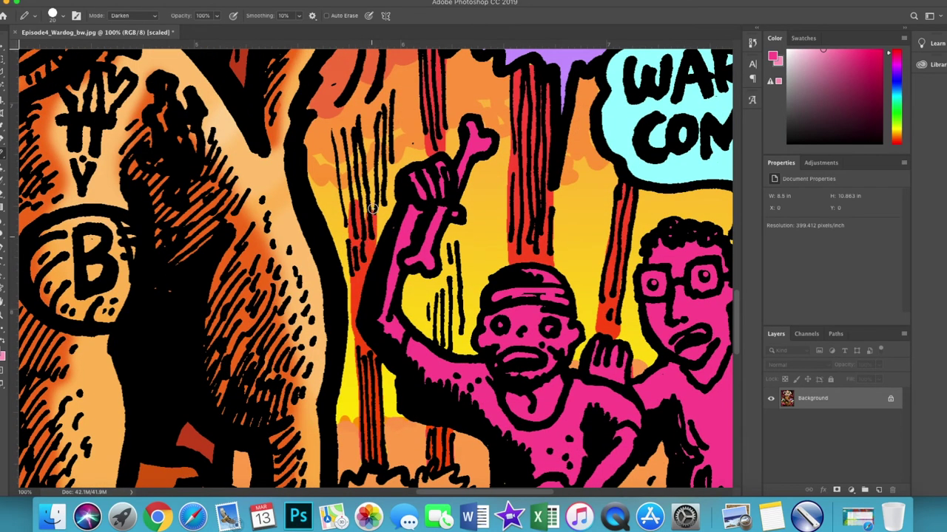
{"action": "scroll", "coordinate": [368, 186], "scroll_direction": "up", "scroll_amount": 2}
{"action": "left_click_drag", "start_coordinate": [385, 288], "coordinate": [379, 155]}
{"action": "left_click_drag", "start_coordinate": [444, 406], "coordinate": [450, 308]}
{"action": "scroll", "coordinate": [449, 307], "scroll_direction": "up", "scroll_amount": 3}
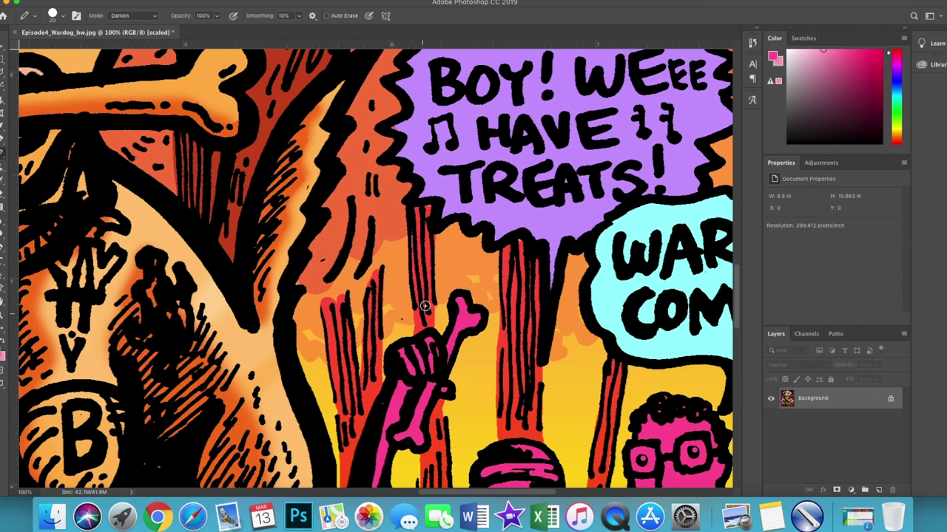
{"action": "scroll", "coordinate": [444, 333], "scroll_direction": "up", "scroll_amount": 3}
{"action": "left_click_drag", "start_coordinate": [374, 400], "coordinate": [366, 126]}
{"action": "left_click_drag", "start_coordinate": [337, 429], "coordinate": [326, 299]}
- Darken the trunk strokes above the HEREee bubble
{"action": "scroll", "coordinate": [417, 334], "scroll_direction": "up", "scroll_amount": 6}
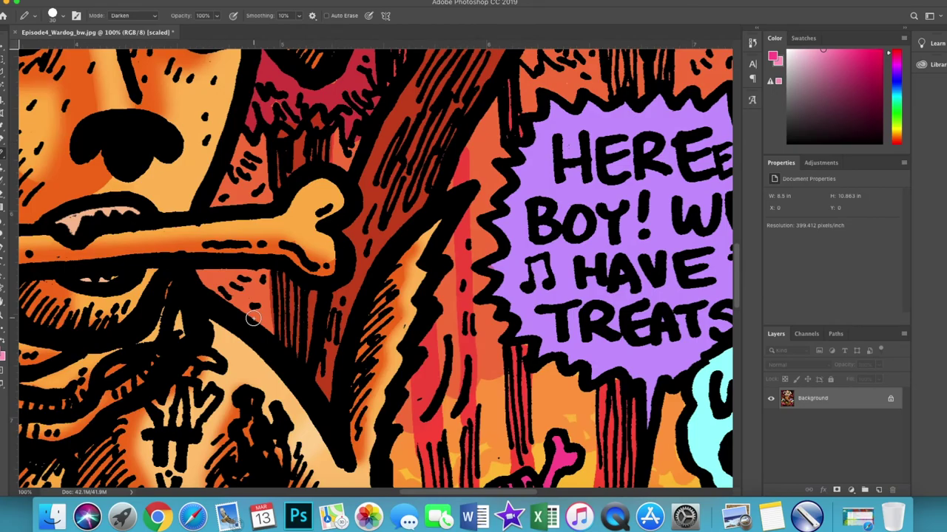
{"action": "scroll", "coordinate": [294, 281], "scroll_direction": "down", "scroll_amount": 5}
{"action": "scroll", "coordinate": [294, 280], "scroll_direction": "right", "scroll_amount": 5}
{"action": "left_click_drag", "start_coordinate": [259, 250], "coordinate": [266, 126]}
{"action": "left_click_drag", "start_coordinate": [275, 231], "coordinate": [284, 103]}
{"action": "scroll", "coordinate": [284, 118], "scroll_direction": "up", "scroll_amount": 5}
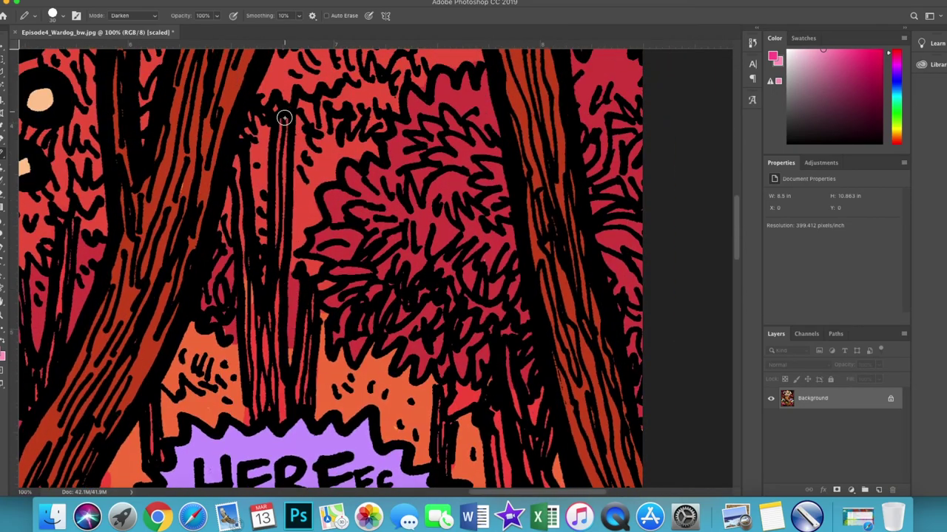
{"action": "scroll", "coordinate": [254, 374], "scroll_direction": "right", "scroll_amount": 5}
{"action": "scroll", "coordinate": [254, 375], "scroll_direction": "down", "scroll_amount": 5}
{"action": "scroll", "coordinate": [337, 349], "scroll_direction": "down", "scroll_amount": 5}
{"action": "scroll", "coordinate": [337, 349], "scroll_direction": "up", "scroll_amount": 3}
{"action": "scroll", "coordinate": [337, 349], "scroll_direction": "down", "scroll_amount": 2}
{"action": "mouse_move", "coordinate": [288, 377]}
{"action": "left_mouse_down"}
{"action": "mouse_move", "coordinate": [284, 285]}
{"action": "mouse_move", "coordinate": [303, 259]}
{"action": "left_mouse_up"}
{"action": "scroll", "coordinate": [311, 296], "scroll_direction": "left", "scroll_amount": 5}
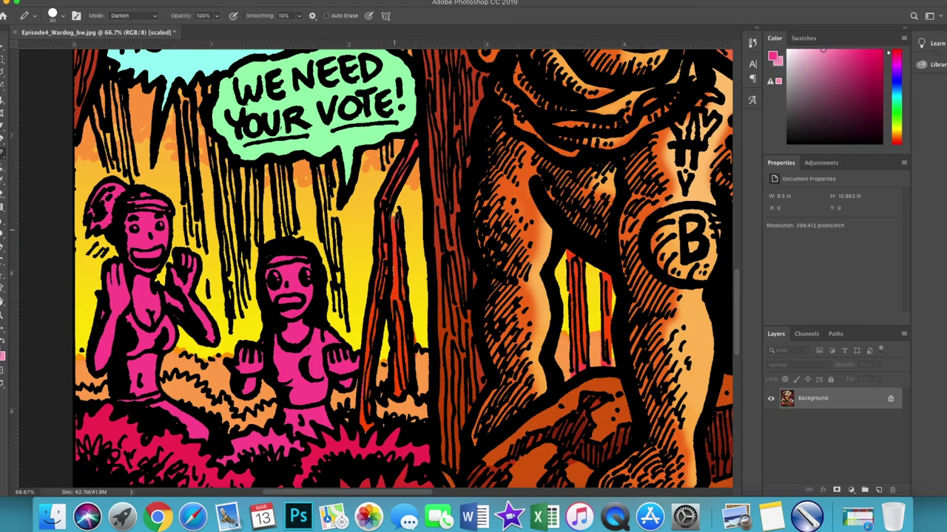
- Pan across the forest and add a couple of short Pencil strokes on the trunks
{"action": "scroll", "coordinate": [394, 222], "scroll_direction": "up", "scroll_amount": 3}
{"action": "scroll", "coordinate": [379, 257], "scroll_direction": "up", "scroll_amount": 2}
{"action": "scroll", "coordinate": [304, 165], "scroll_direction": "up", "scroll_amount": 3}
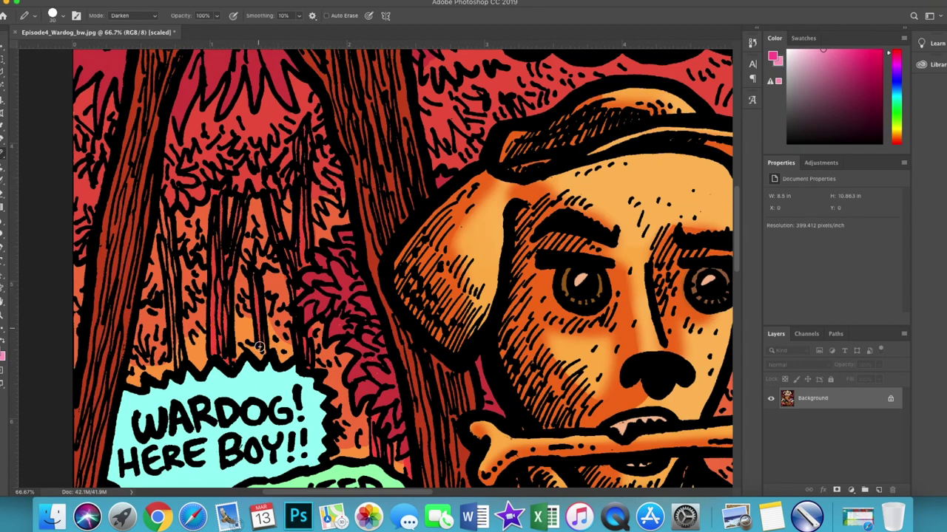
{"action": "scroll", "coordinate": [258, 335], "scroll_direction": "down", "scroll_amount": 5}
{"action": "scroll", "coordinate": [281, 259], "scroll_direction": "left", "scroll_amount": 2}
{"action": "scroll", "coordinate": [303, 186], "scroll_direction": "left", "scroll_amount": 3}
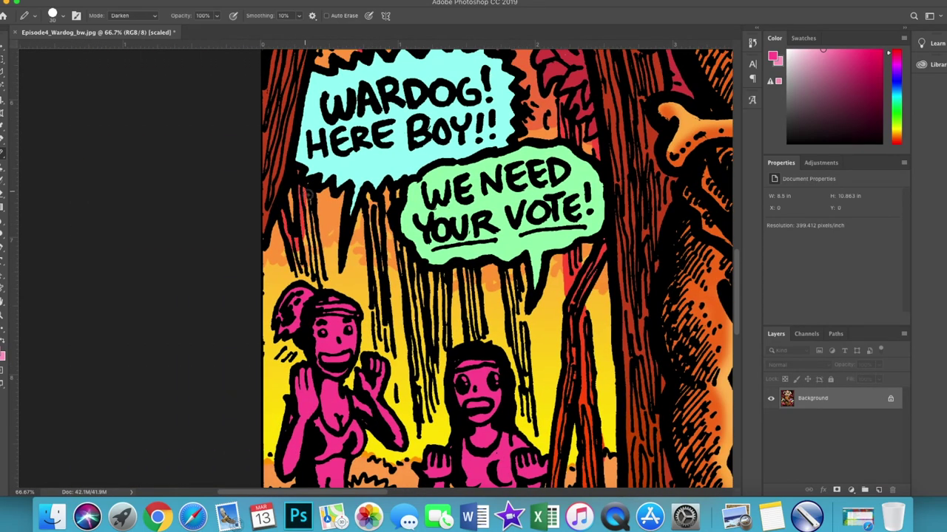
{"action": "scroll", "coordinate": [303, 277], "scroll_direction": "down", "scroll_amount": 2}
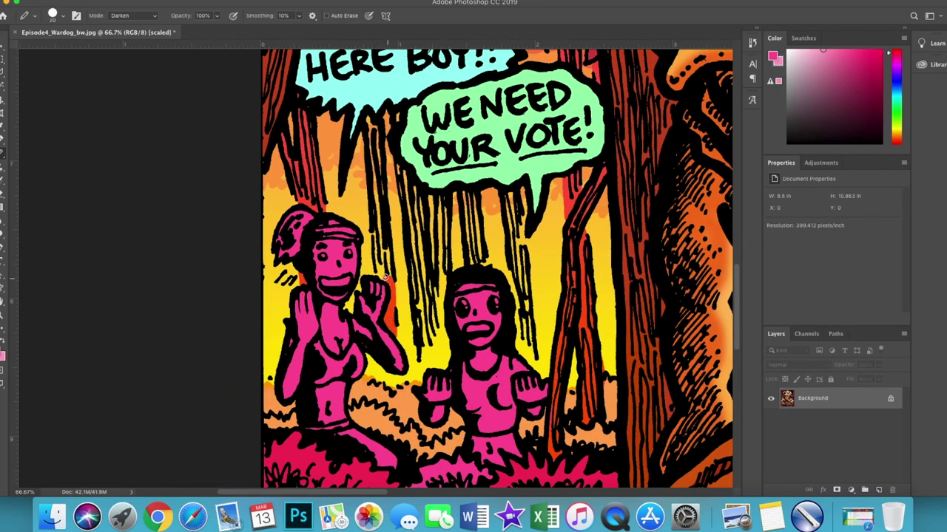
{"action": "scroll", "coordinate": [384, 277], "scroll_direction": "up", "scroll_amount": 2}
{"action": "scroll", "coordinate": [384, 277], "scroll_direction": "down", "scroll_amount": 2}
{"action": "left_click_drag", "start_coordinate": [381, 366], "coordinate": [396, 377]}
{"action": "left_click_drag", "start_coordinate": [429, 288], "coordinate": [435, 353]}
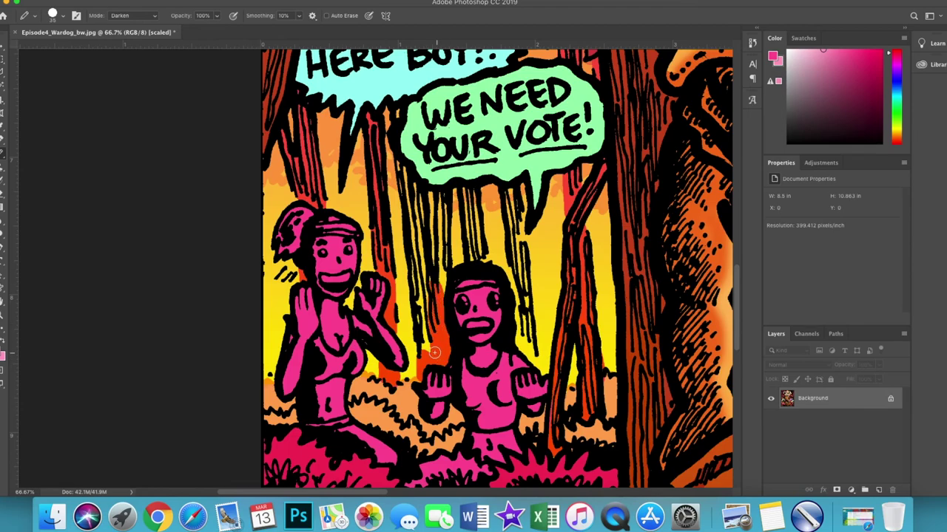
{"action": "scroll", "coordinate": [415, 406], "scroll_direction": "up", "scroll_amount": 5}
{"action": "scroll", "coordinate": [464, 369], "scroll_direction": "down", "scroll_amount": 4}
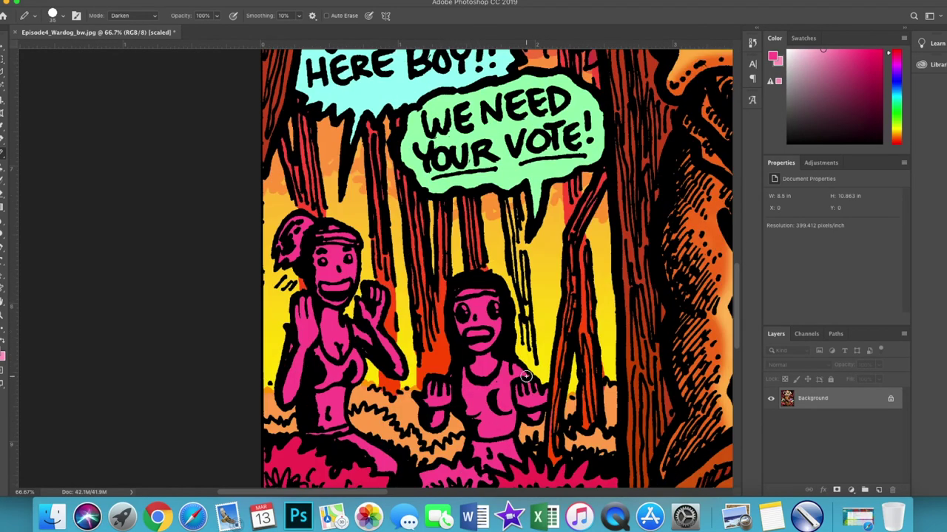
{"action": "scroll", "coordinate": [517, 296], "scroll_direction": "down", "scroll_amount": 1}
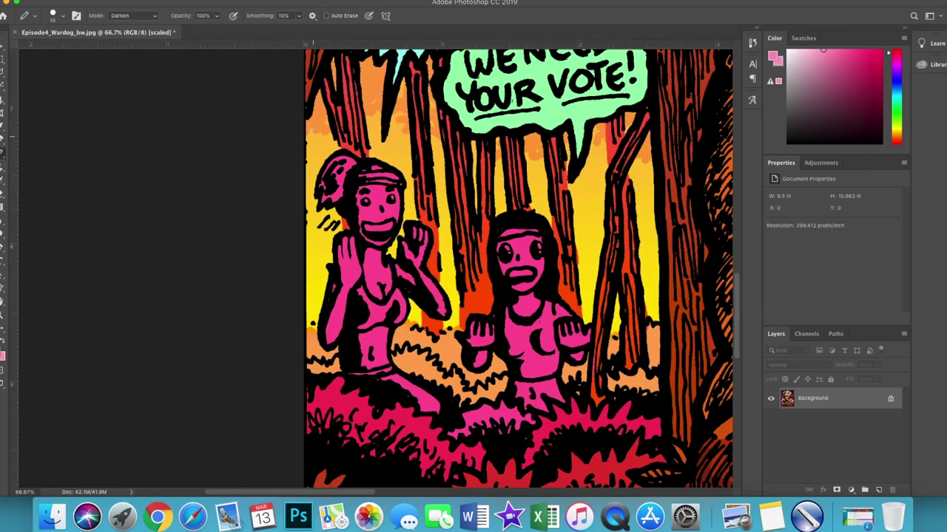
- Paint dark and orange streaks down the forest's left edge and the trunks behind the girls
{"action": "left_click_drag", "start_coordinate": [314, 105], "coordinate": [320, 273]}
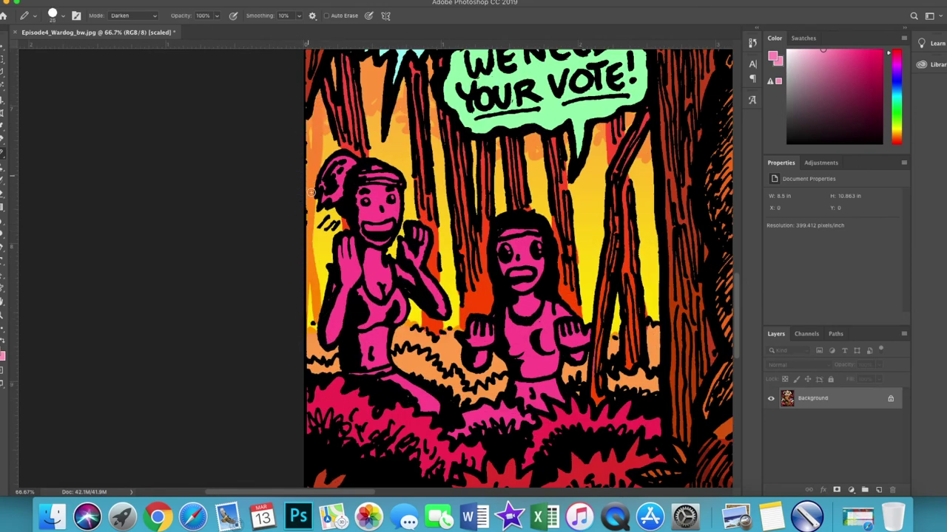
{"action": "left_click_drag", "start_coordinate": [444, 362], "coordinate": [445, 249]}
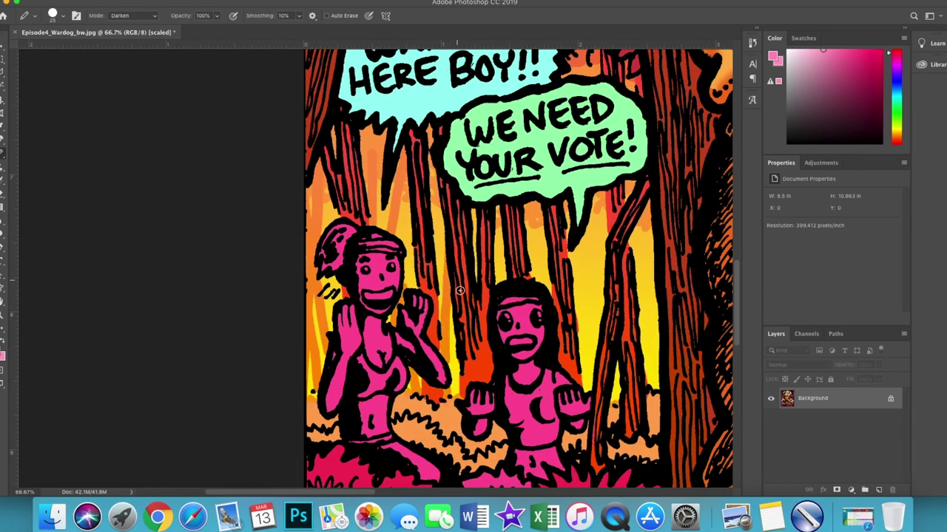
{"action": "left_click_drag", "start_coordinate": [595, 196], "coordinate": [596, 373]}
{"action": "left_click_drag", "start_coordinate": [584, 299], "coordinate": [581, 361]}
{"action": "left_click_drag", "start_coordinate": [651, 226], "coordinate": [628, 384]}
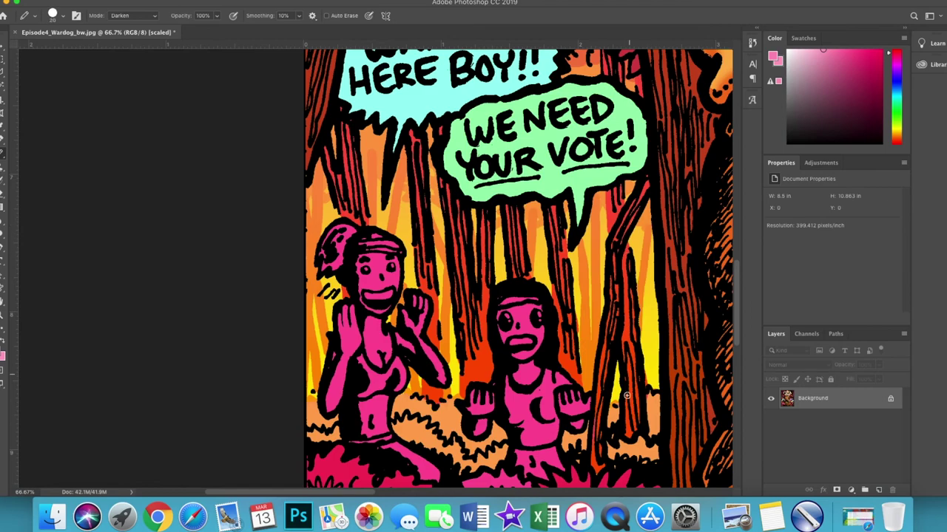
- Darken the orange trunks behind the bone-waving figure and the right-hand figures
{"action": "scroll", "coordinate": [647, 264], "scroll_direction": "right", "scroll_amount": 3}
{"action": "scroll", "coordinate": [535, 316], "scroll_direction": "right", "scroll_amount": 8}
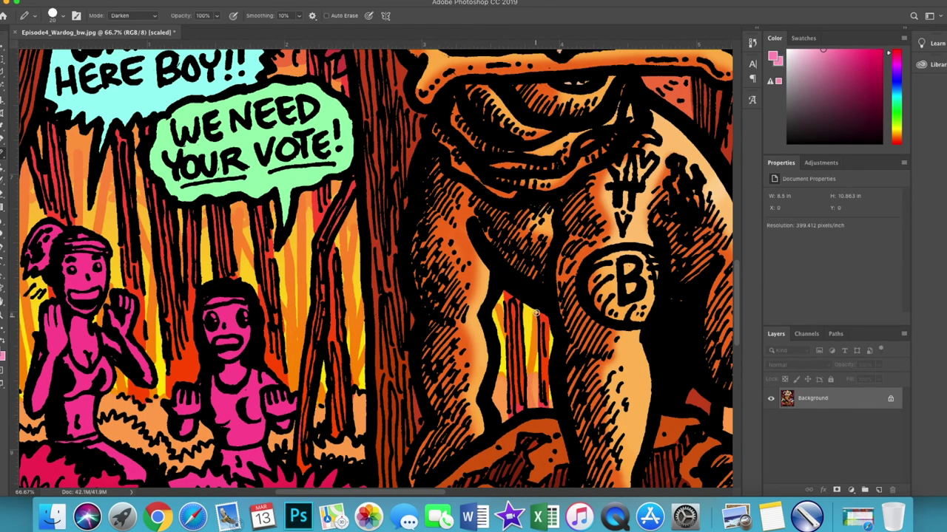
{"action": "scroll", "coordinate": [532, 332], "scroll_direction": "right", "scroll_amount": 10}
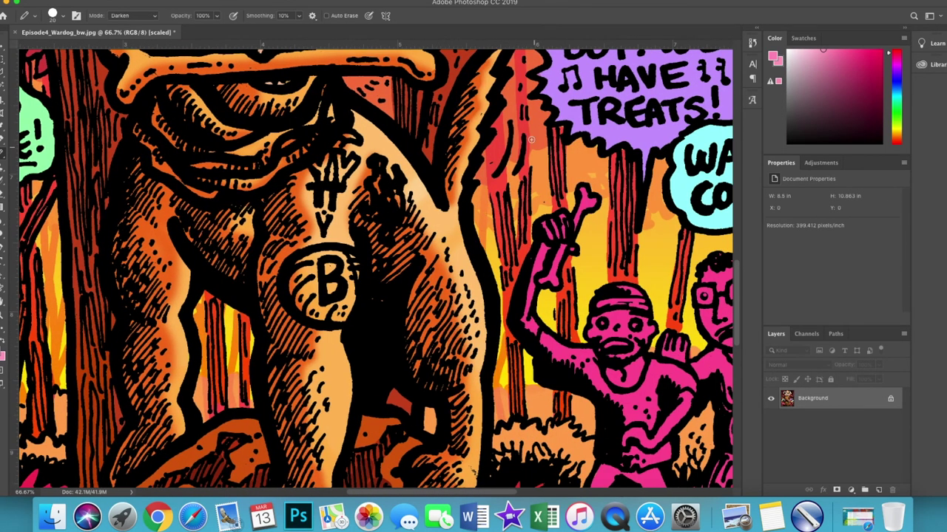
{"action": "left_click_drag", "start_coordinate": [538, 155], "coordinate": [539, 214]}
{"action": "left_click_drag", "start_coordinate": [582, 140], "coordinate": [580, 249]}
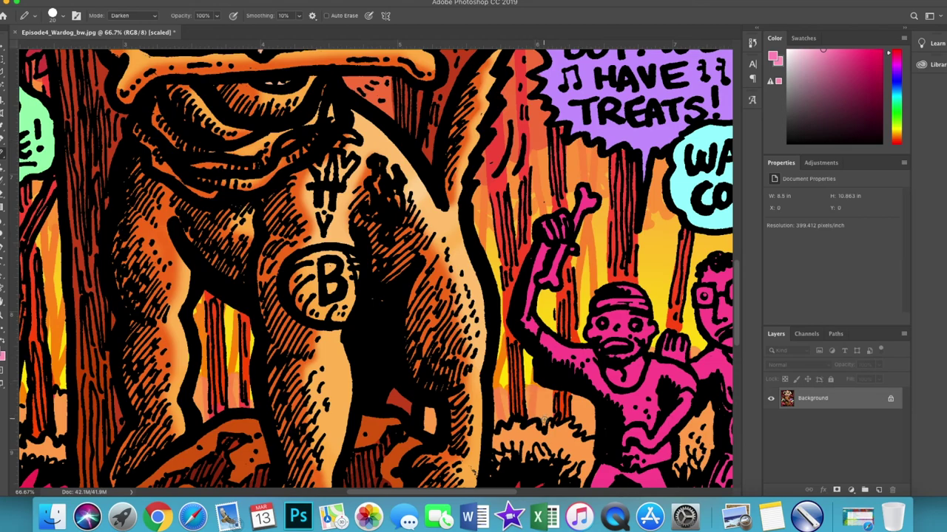
{"action": "scroll", "coordinate": [544, 420], "scroll_direction": "right", "scroll_amount": 8}
{"action": "left_click_drag", "start_coordinate": [411, 200], "coordinate": [412, 323]}
{"action": "left_click_drag", "start_coordinate": [420, 181], "coordinate": [418, 330]}
{"action": "left_click_drag", "start_coordinate": [535, 241], "coordinate": [530, 332]}
{"action": "mouse_move", "coordinate": [575, 240]}
{"action": "left_mouse_down"}
{"action": "mouse_move", "coordinate": [574, 355]}
{"action": "mouse_move", "coordinate": [586, 265]}
{"action": "left_mouse_up"}
{"action": "left_click_drag", "start_coordinate": [629, 253], "coordinate": [622, 388]}
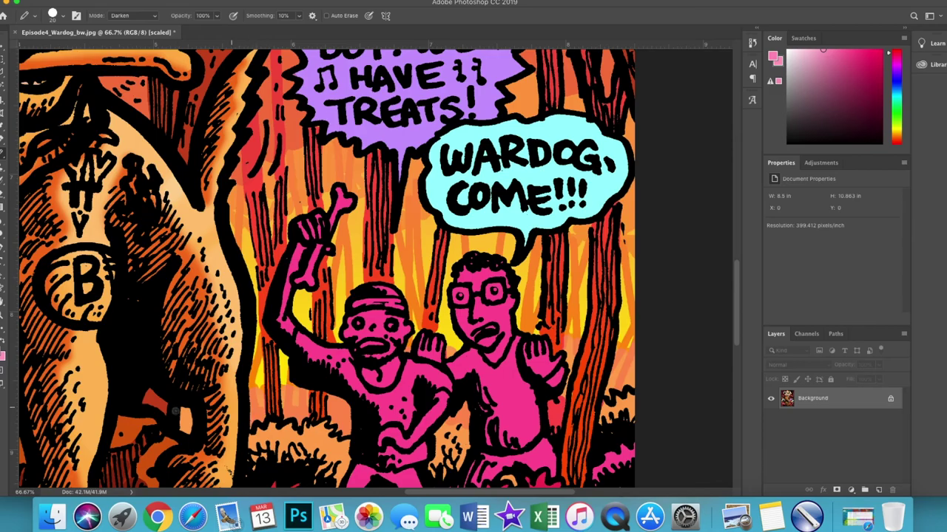
{"action": "scroll", "coordinate": [611, 392], "scroll_direction": "left", "scroll_amount": 1}
{"action": "scroll", "coordinate": [611, 392], "scroll_direction": "left", "scroll_amount": 15}
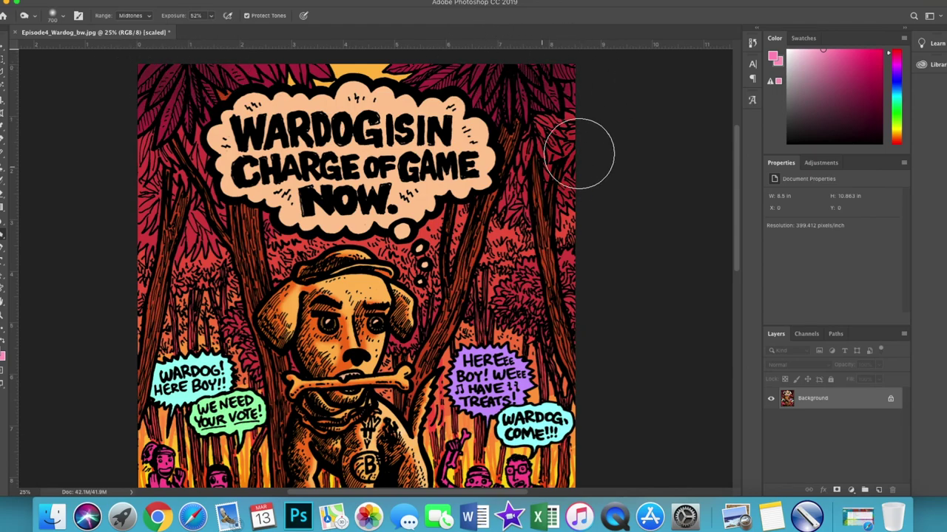
- Close the Polygonal Lasso selection around the dog and his rock
{"action": "scroll", "coordinate": [203, 294], "scroll_direction": "down", "scroll_amount": 5}
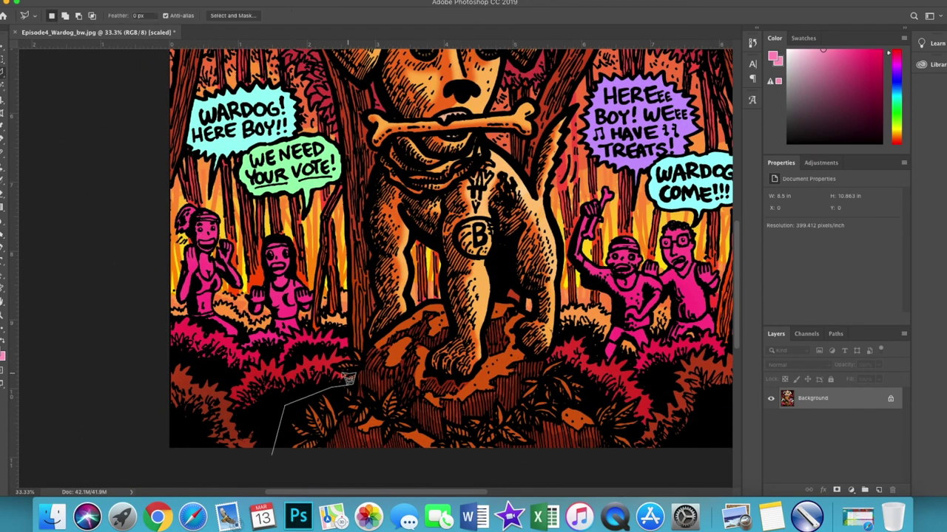
{"action": "scroll", "coordinate": [373, 135], "scroll_direction": "up", "scroll_amount": 3}
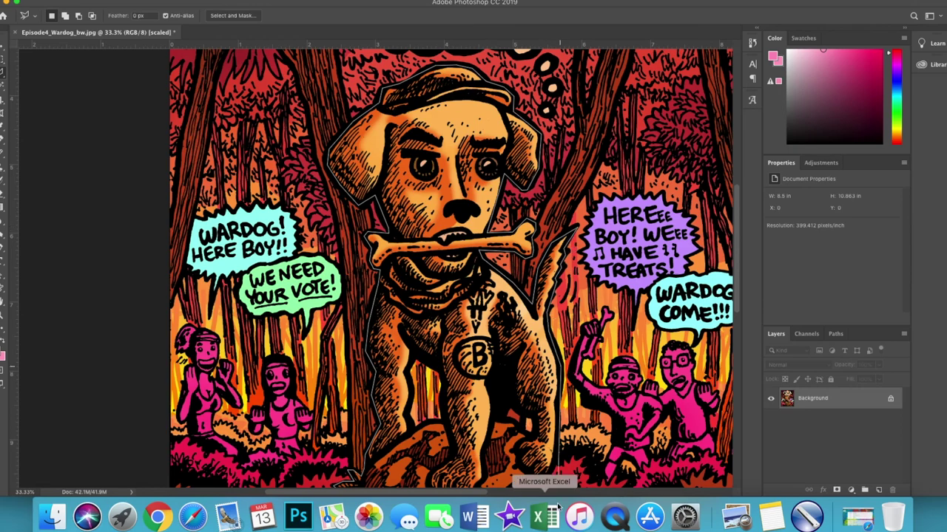
{"action": "scroll", "coordinate": [552, 392], "scroll_direction": "down", "scroll_amount": 3}
{"action": "double_click", "coordinate": [634, 462]}
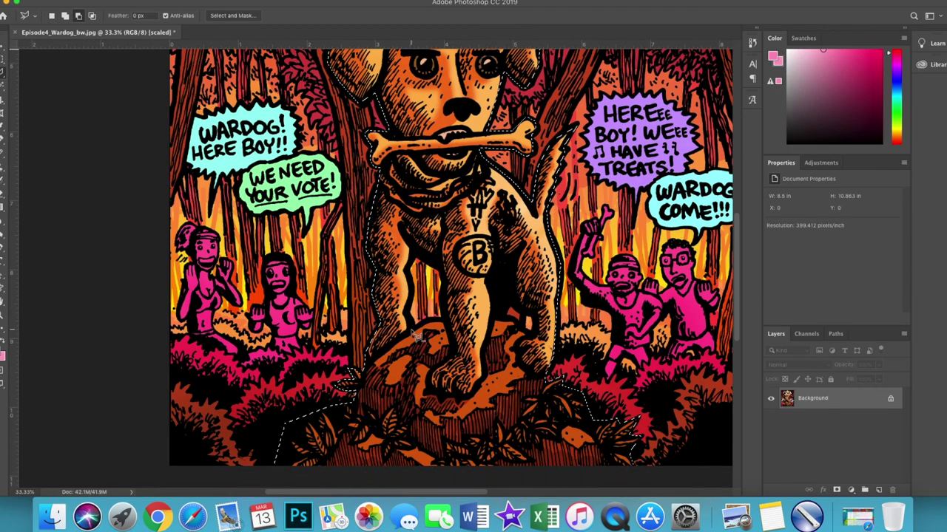
- Copy the selected dog onto a new Layer 1 and zoom out
{"action": "scroll", "coordinate": [446, 283], "scroll_direction": "up", "scroll_amount": 2}
{"action": "key", "text": "super+j"}
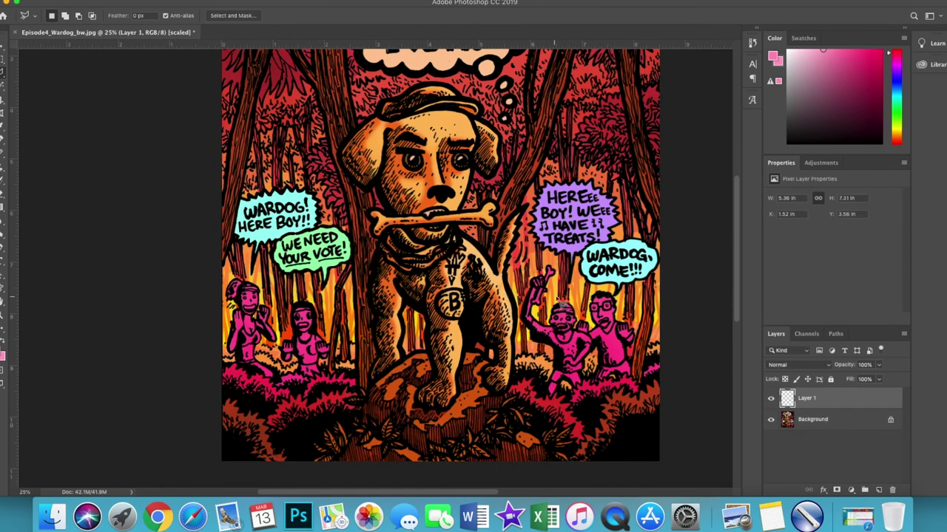
{"action": "key", "text": "super+minus"}
{"action": "key", "text": "v"}
{"action": "key", "text": "super+minus"}
- Apply Hue/Saturation with Hue +17, Saturation +99, Lightness +18 to make the dog yellow
{"action": "key", "text": "super+u"}
{"action": "mouse_move", "coordinate": [570, 192]}
{"action": "left_mouse_down"}
{"action": "mouse_move", "coordinate": [522, 194]}
{"action": "mouse_move", "coordinate": [581, 192]}
{"action": "left_mouse_up"}
{"action": "left_click_drag", "start_coordinate": [571, 242], "coordinate": [622, 218]}
{"action": "mouse_move", "coordinate": [581, 193]}
{"action": "left_mouse_down"}
{"action": "mouse_move", "coordinate": [594, 193]}
{"action": "mouse_move", "coordinate": [584, 192]}
{"action": "left_mouse_up"}
{"action": "left_click_drag", "start_coordinate": [570, 243], "coordinate": [580, 244]}
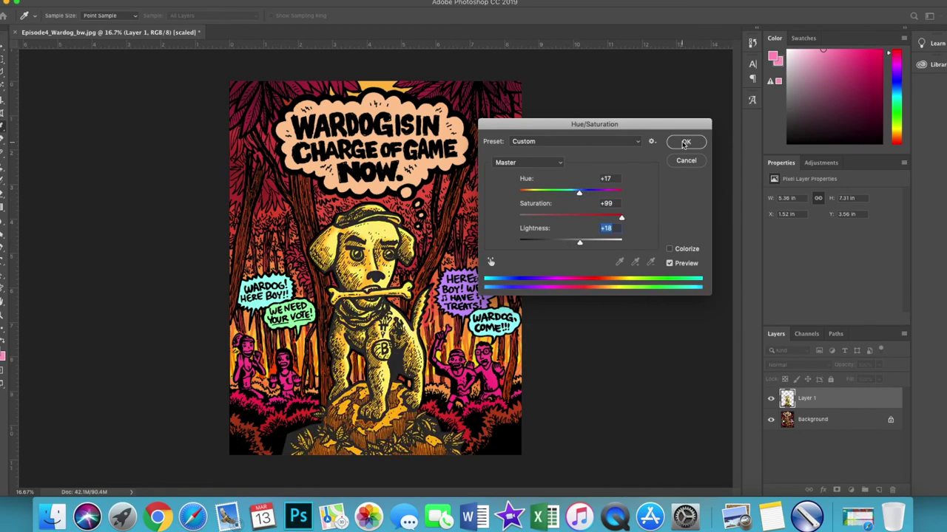
{"action": "left_click", "coordinate": [686, 141]}
- Switch between the Background and Layer 1 layers and zoom out to view the page
{"action": "key", "text": "super+plus"}
{"action": "key", "text": "w"}
{"action": "left_click", "coordinate": [812, 420]}
{"action": "left_click", "coordinate": [806, 398]}
{"action": "scroll", "coordinate": [375, 266], "scroll_direction": "down", "scroll_amount": 5}
{"action": "scroll", "coordinate": [374, 266], "scroll_direction": "up", "scroll_amount": 2}
{"action": "key", "text": "super+minus"}
- Make the Background layer active and delete the separate lettering layer
{"action": "key", "text": "b"}
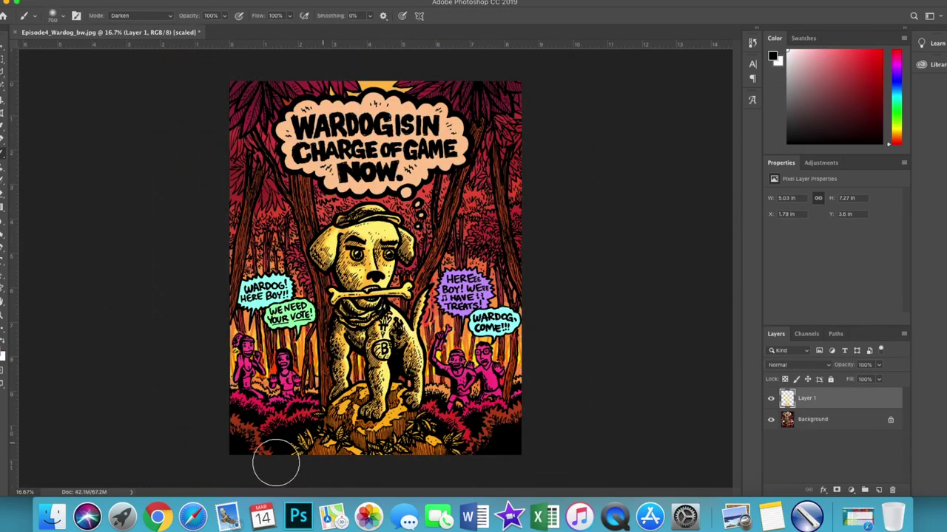
{"action": "key", "text": "alt+bracketleft"}
{"action": "key", "text": "super+equal"}
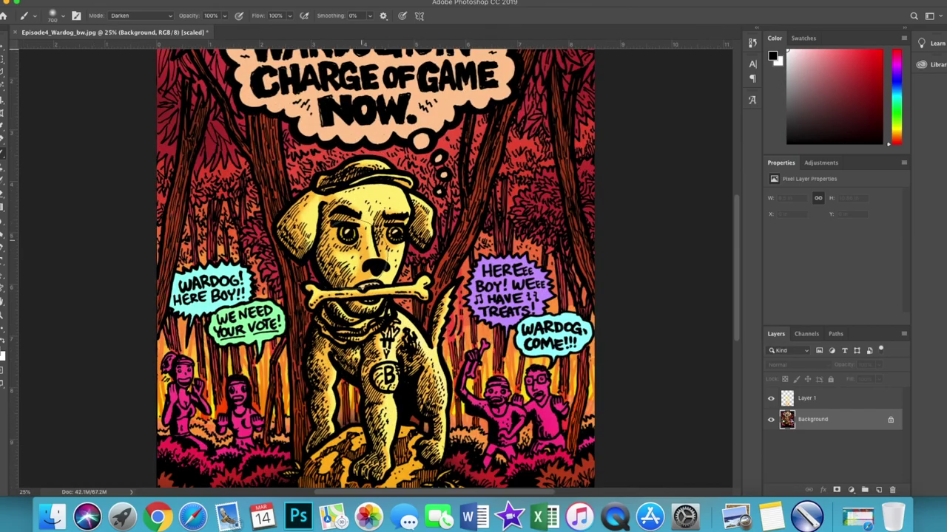
{"action": "scroll", "coordinate": [510, 353], "scroll_direction": "down", "scroll_amount": 3}
{"action": "scroll", "coordinate": [510, 354], "scroll_direction": "up", "scroll_amount": 3}
{"action": "key", "text": "w"}
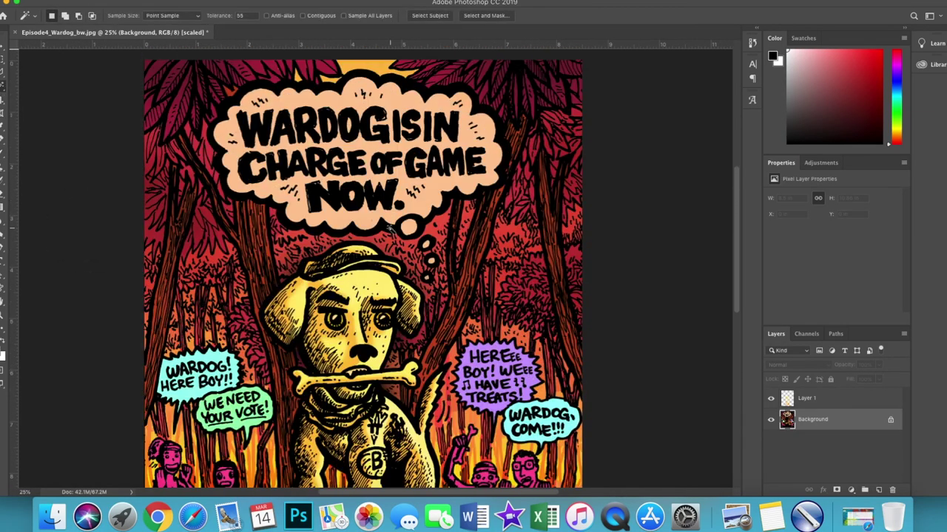
{"action": "key", "text": "shift+super+e"}
- Lasso the words IS IN and fill them with the bubble's peach colour
{"action": "key", "text": "l"}
{"action": "key", "text": "b"}
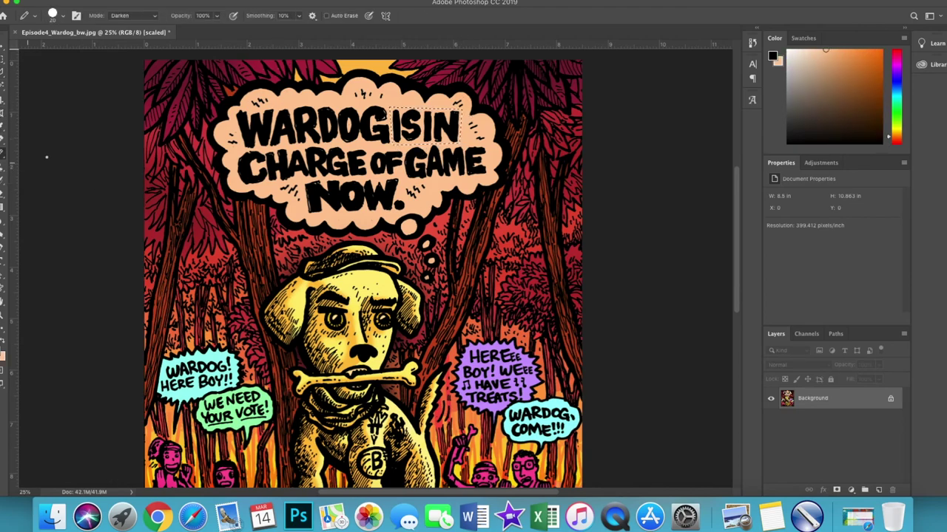
{"action": "key", "text": "alt+BackSpace"}
{"action": "left_click", "coordinate": [515, 172], "text": "alt"}
{"action": "key", "text": "alt+BackSpace"}
{"action": "key", "text": "super+z"}
{"action": "key", "text": "super+z"}
{"action": "key", "text": "super+z"}
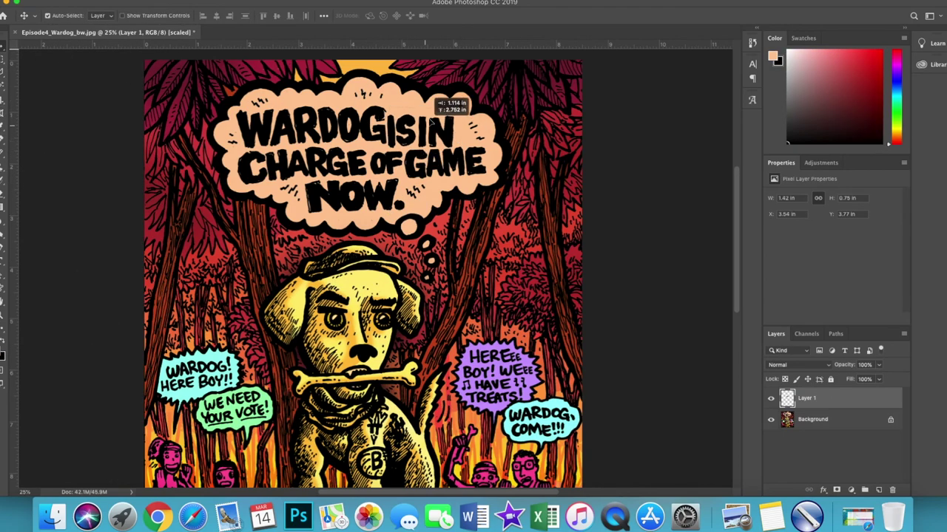
- Resize IN with Free Transform, then hide the lettering layer
{"action": "key", "text": "super+t"}
{"action": "key", "text": "Return"}
{"action": "key", "text": "super+equal"}
{"action": "key", "text": "super+equal"}
{"action": "key", "text": "super+equal"}
{"action": "key", "text": "super+comma"}
{"action": "key", "text": "alt+bracketleft"}
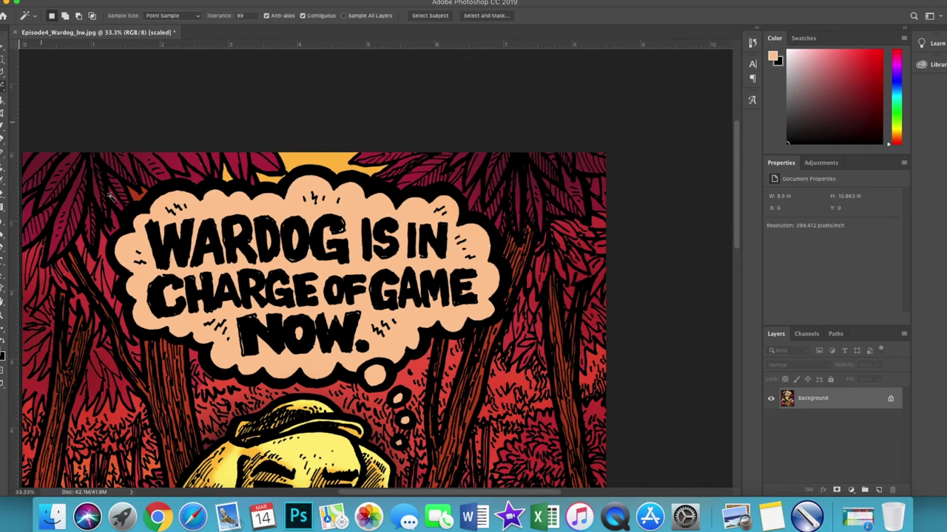
- Select the thought-bubble lettering and outline it with a 17 px Stroke effect
{"action": "left_click", "coordinate": [157, 298]}
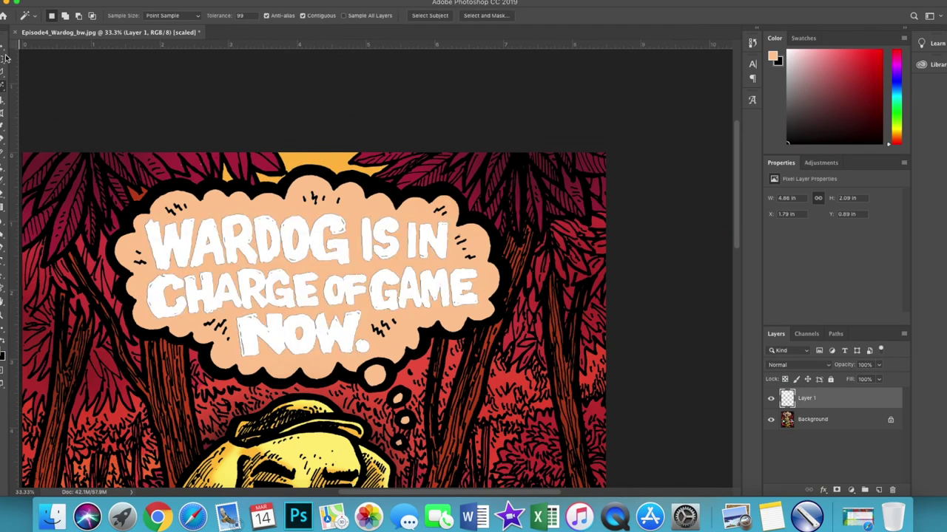
{"action": "left_click", "coordinate": [823, 490]}
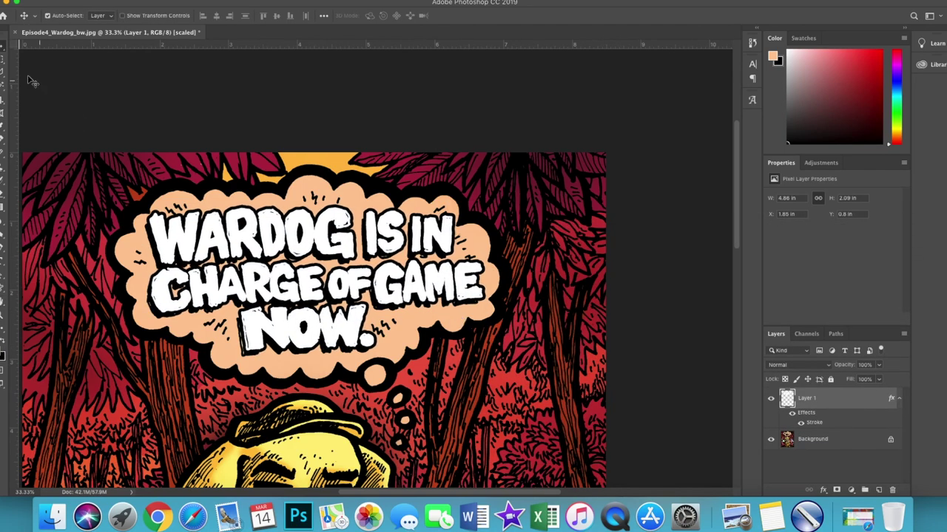
{"action": "key", "text": "l"}
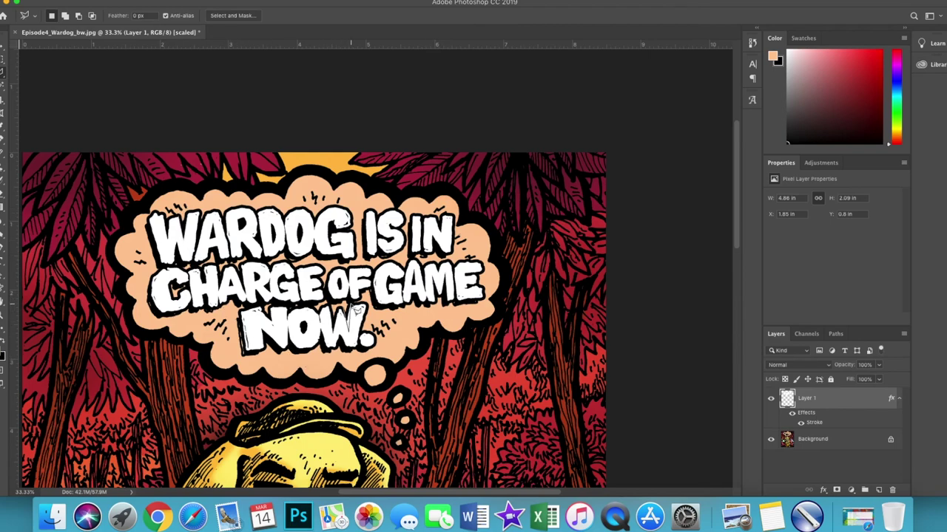
{"action": "scroll", "coordinate": [388, 243], "scroll_direction": "left", "scroll_amount": 2}
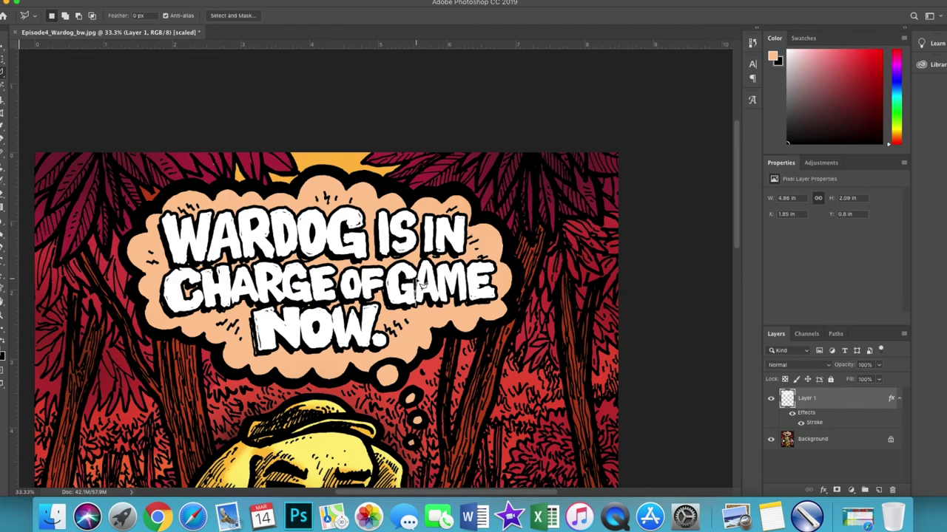
- Fill the WARDOG letters with yellow using the Paint Bucket
{"action": "key", "text": "g"}
{"action": "left_click", "coordinate": [772, 57]}
{"action": "left_click", "coordinate": [697, 290]}
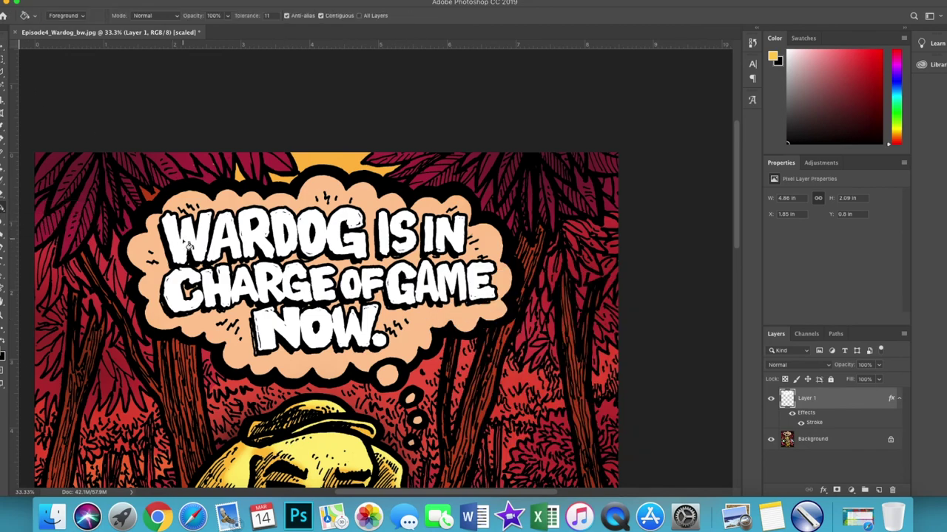
- Fill the remaining WARDOG letters yellow, then set up a light-yellow gradient fill
{"action": "left_click", "coordinate": [215, 235]}
{"action": "scroll", "coordinate": [372, 252], "scroll_direction": "down", "scroll_amount": 2}
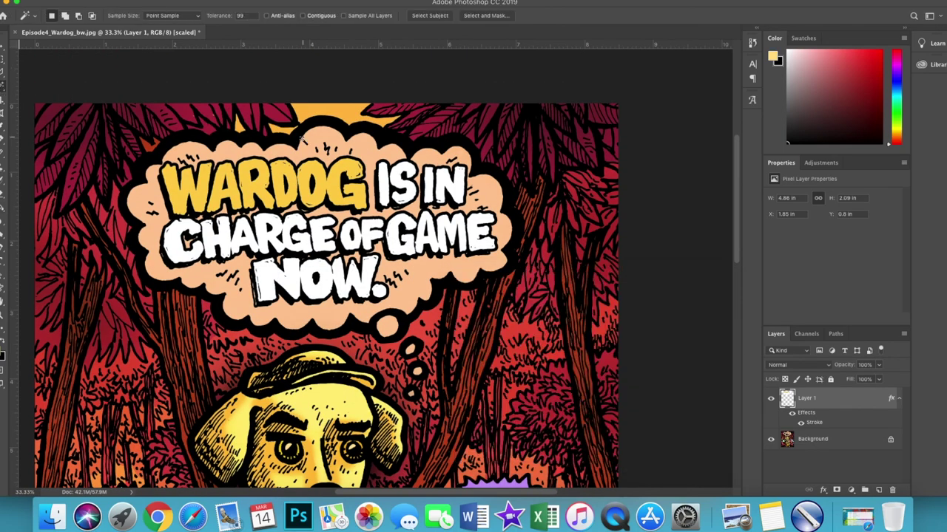
{"action": "right_click", "coordinate": [3, 206]}
{"action": "left_click", "coordinate": [44, 205]}
{"action": "left_click", "coordinate": [6, 360]}
{"action": "left_click", "coordinate": [517, 333]}
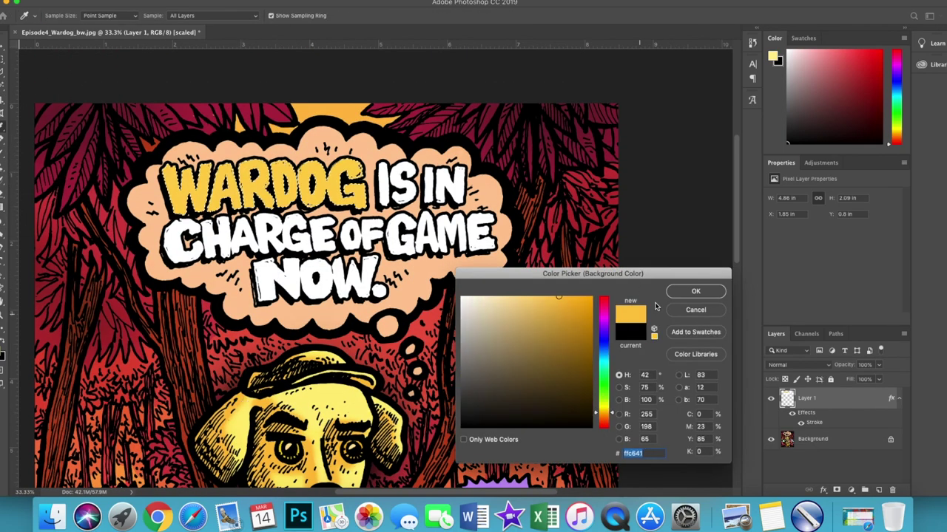
{"action": "left_click", "coordinate": [698, 290]}
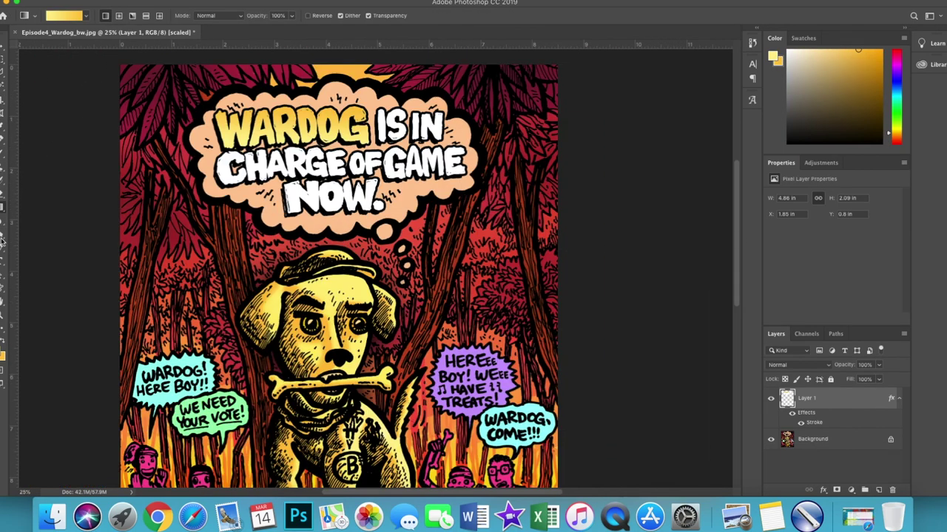
{"action": "left_click", "coordinate": [52, 15]}
{"action": "key", "text": "Escape"}
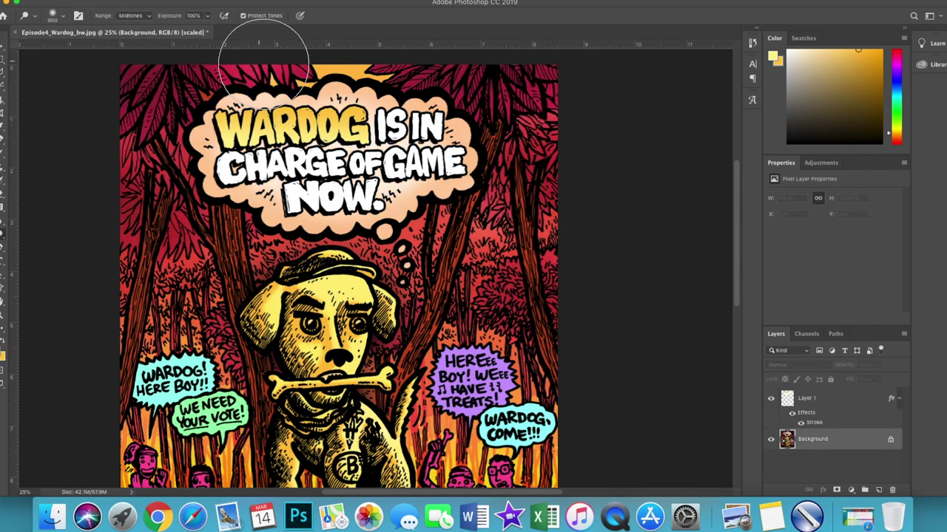
- Merge the title lettering layer down into the Background, leaving a single layer
{"action": "scroll", "coordinate": [256, 65], "scroll_direction": "down", "scroll_amount": 3}
{"action": "scroll", "coordinate": [296, 363], "scroll_direction": "down", "scroll_amount": 3}
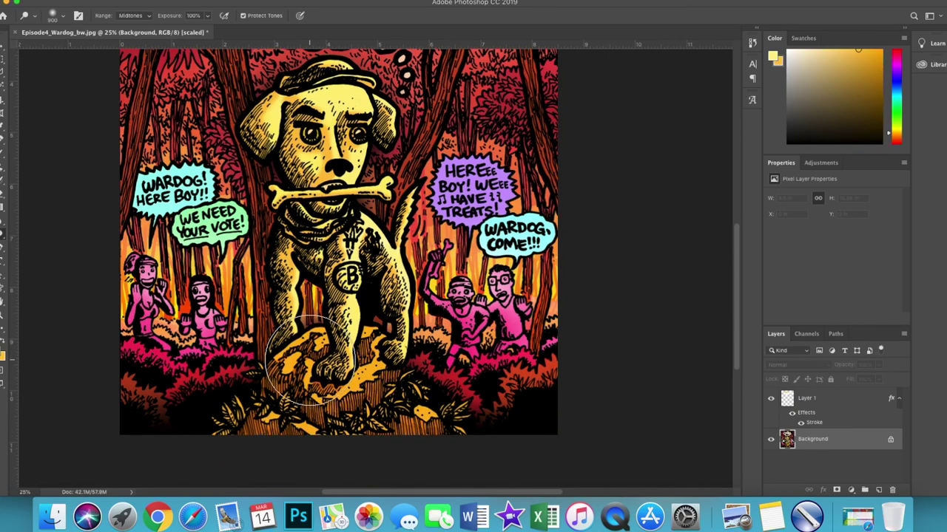
{"action": "key", "text": "alt+bracketright"}
{"action": "scroll", "coordinate": [581, 372], "scroll_direction": "down", "scroll_amount": 1}
{"action": "scroll", "coordinate": [417, 323], "scroll_direction": "up", "scroll_amount": 1}
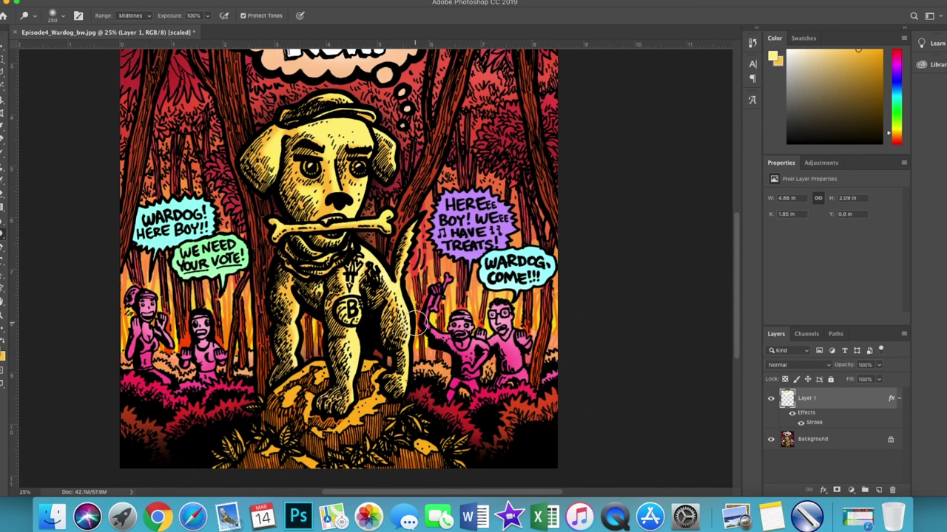
{"action": "key", "text": "Delete"}
{"action": "scroll", "coordinate": [440, 300], "scroll_direction": "up", "scroll_amount": 3}
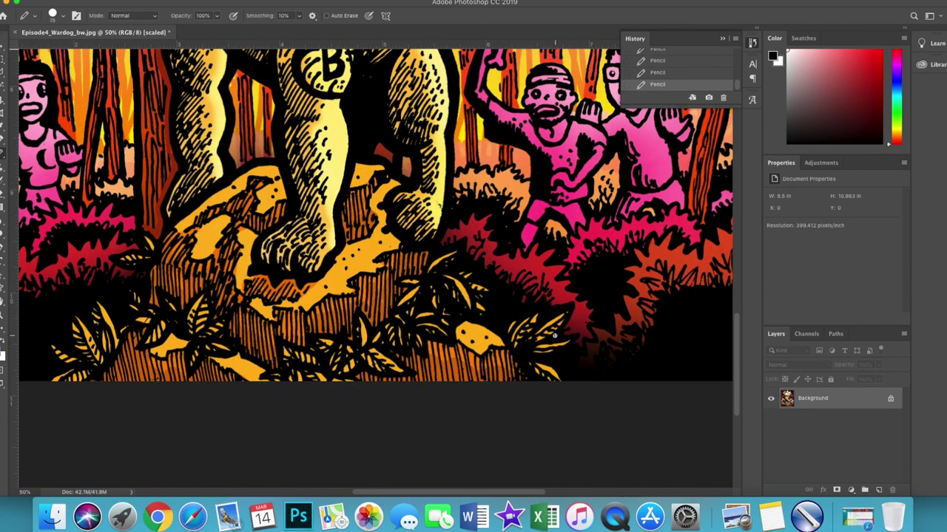
- Undo and redo the last pencil stroke, then zoom out to the whole artwork
{"action": "scroll", "coordinate": [220, 253], "scroll_direction": "left", "scroll_amount": 5}
{"action": "scroll", "coordinate": [260, 232], "scroll_direction": "up", "scroll_amount": 3}
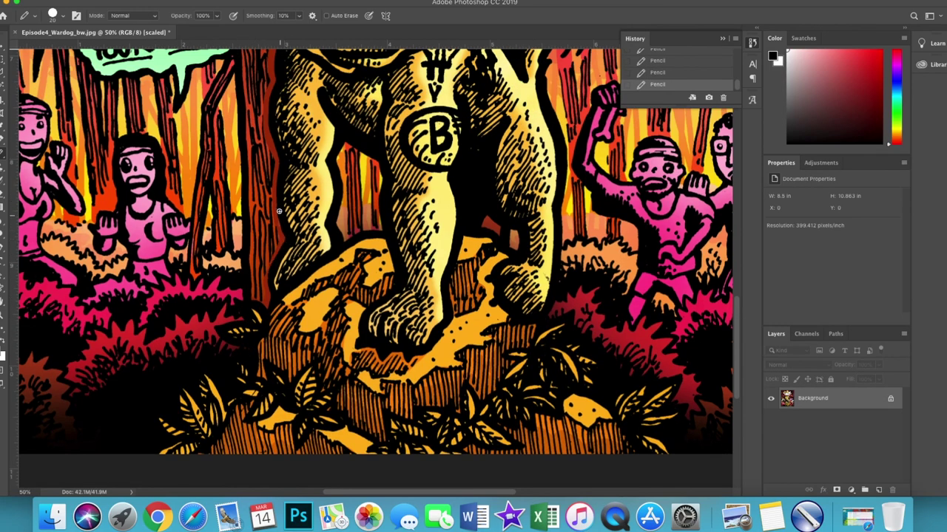
{"action": "key", "text": "ctrl+z"}
{"action": "scroll", "coordinate": [279, 211], "scroll_direction": "up", "scroll_amount": 5}
{"action": "scroll", "coordinate": [288, 192], "scroll_direction": "left", "scroll_amount": 3}
{"action": "key", "text": "ctrl+shift+z"}
{"action": "key", "text": "ctrl+minus"}
{"action": "key", "text": "ctrl+minus"}
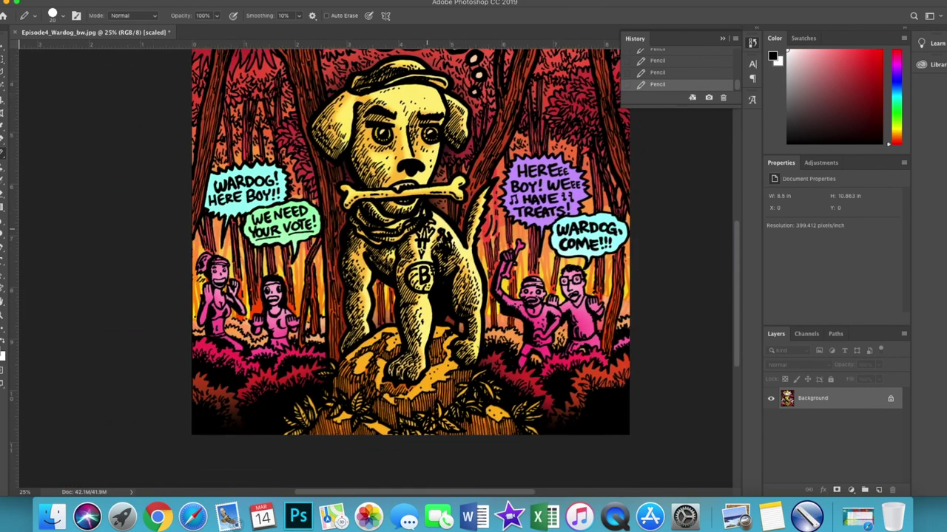
- Select two small gaps along the bottom edge and fill them with orange
{"action": "key", "text": "l"}
{"action": "double_click", "coordinate": [189, 425]}
{"action": "double_click", "coordinate": [455, 420]}
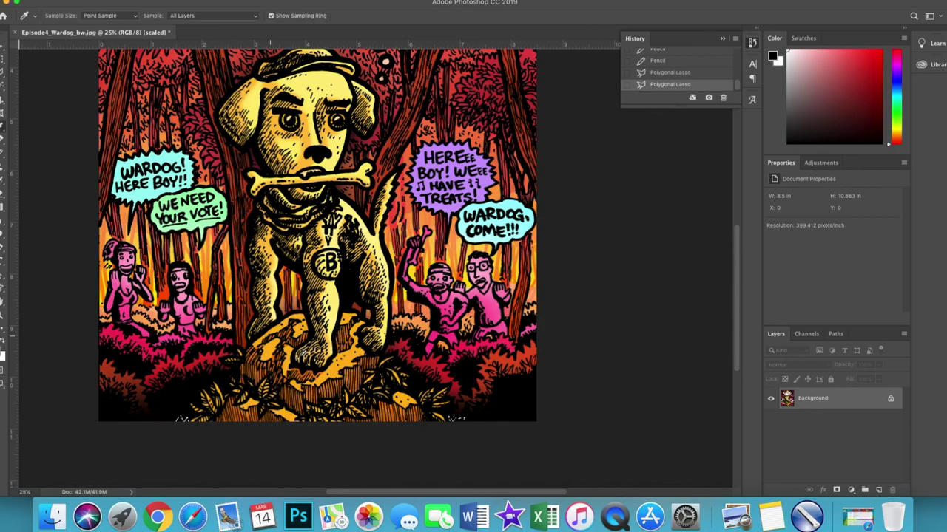
{"action": "key", "text": "b"}
{"action": "left_click", "coordinate": [455, 420], "text": "alt"}
{"action": "left_click", "coordinate": [181, 419]}
{"action": "left_click", "coordinate": [424, 411]}
{"action": "key", "text": "ctrl+d"}
- Lighten a few lower areas of the artwork with the Dodge tool
{"action": "key", "text": "ctrl+plus"}
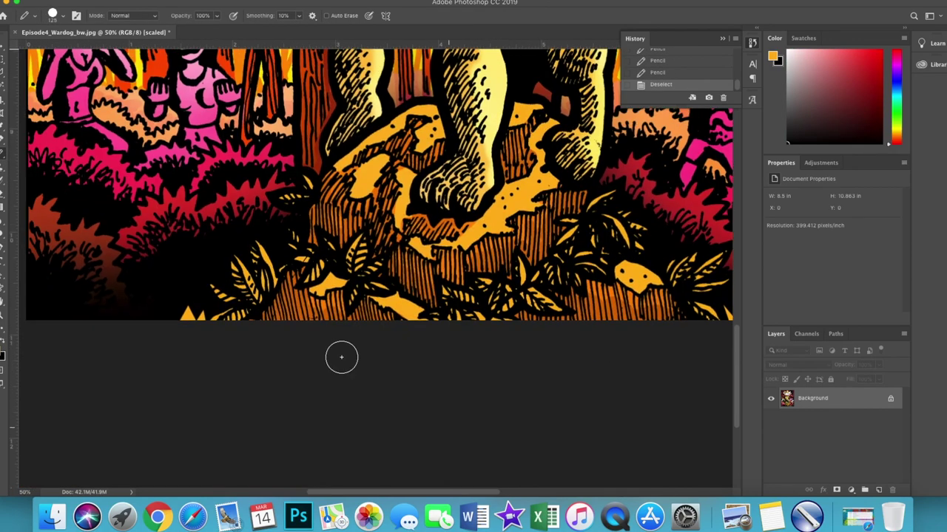
{"action": "scroll", "coordinate": [439, 317], "scroll_direction": "right", "scroll_amount": 5}
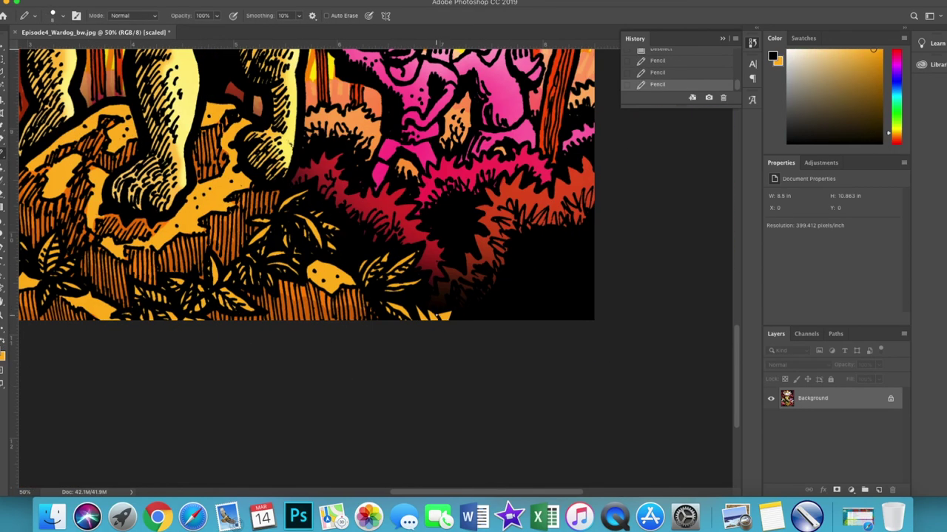
{"action": "key", "text": "ctrl+0"}
{"action": "left_click", "coordinate": [4, 239]}
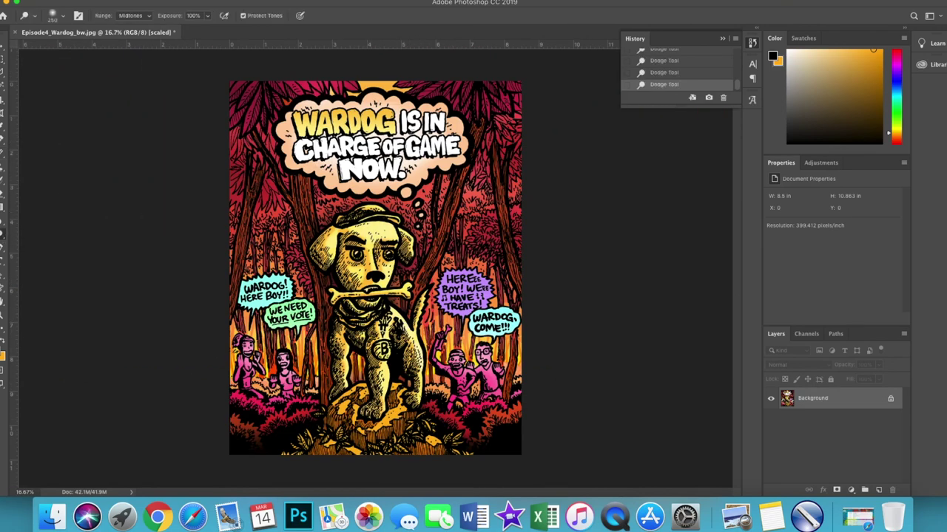
{"action": "key", "text": "b"}
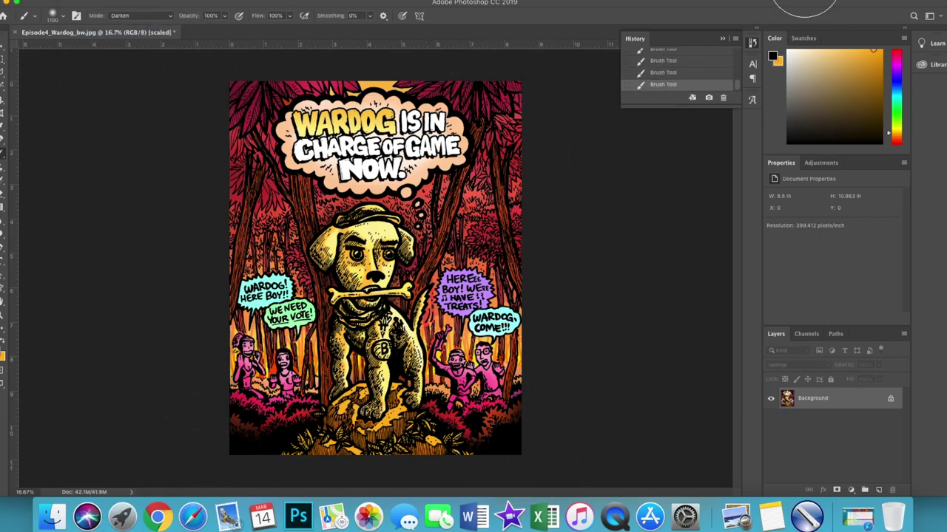
- Open the Save As dialog for the finished comic page
{"action": "key", "text": "ctrl+shift+s"}
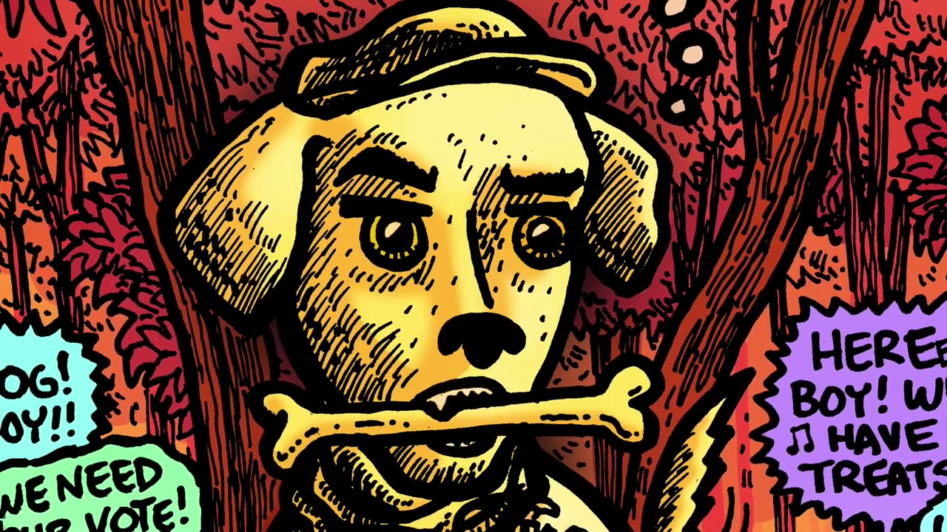